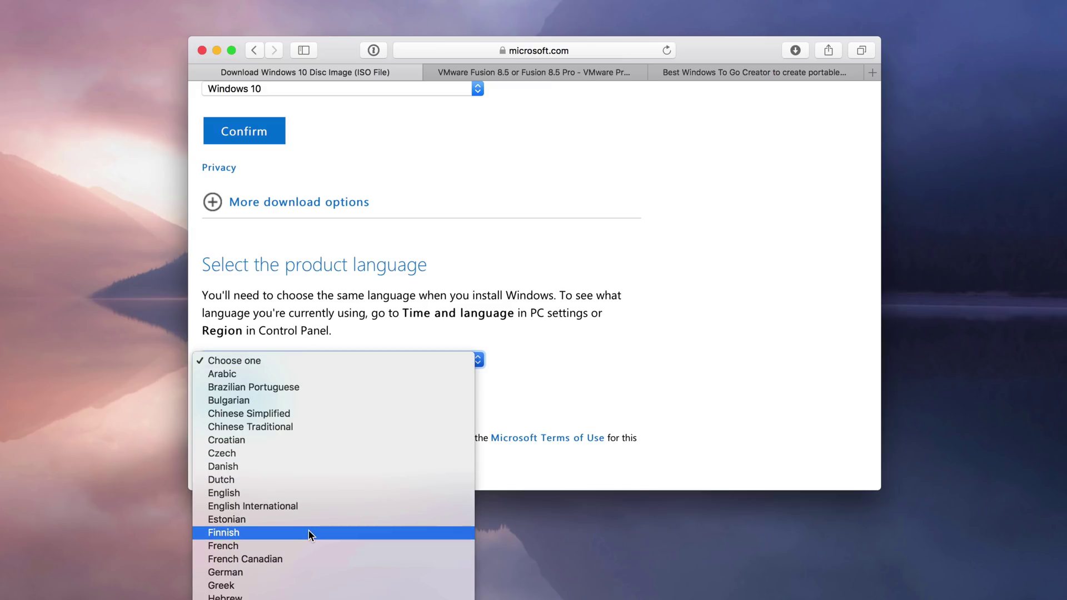
- Confirm English as the Windows 10 language and select the downloaded Win10_1703_English_x64.iso on the desktop
left_click(317, 492)
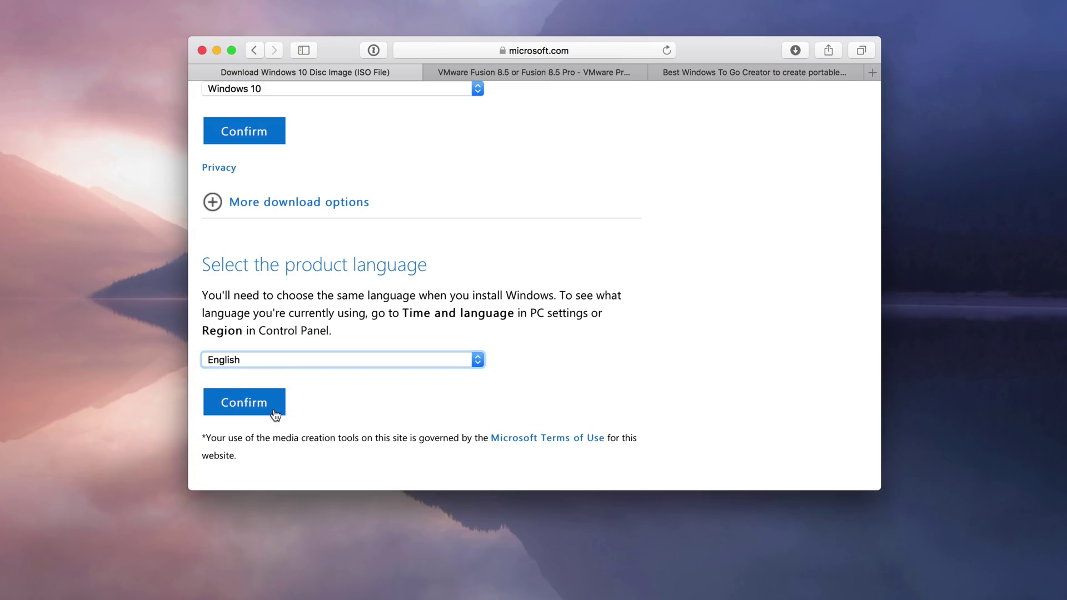
left_click(266, 407)
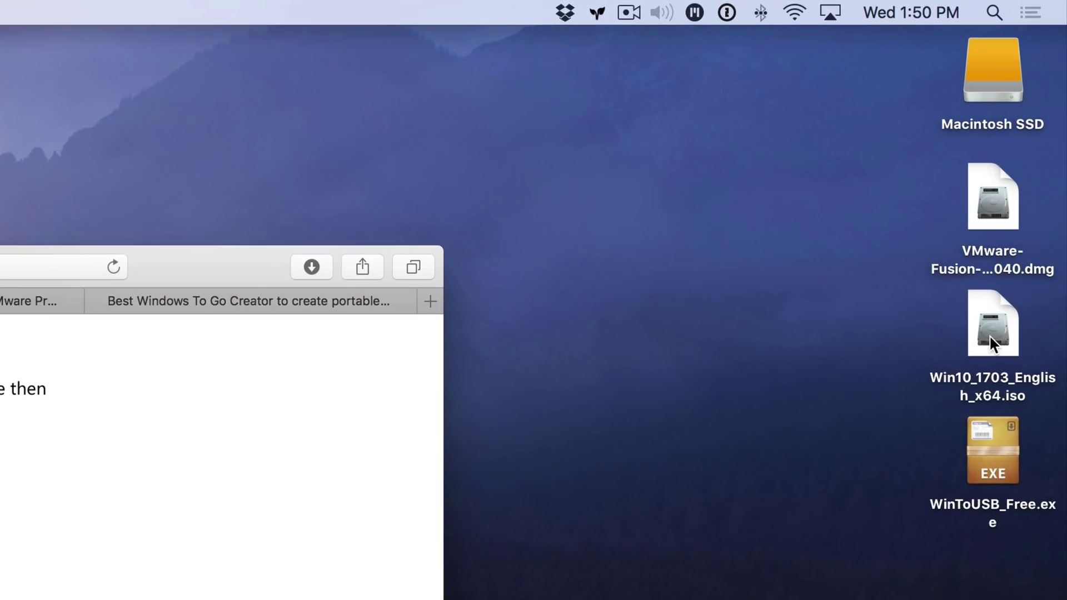
left_click(1029, 170)
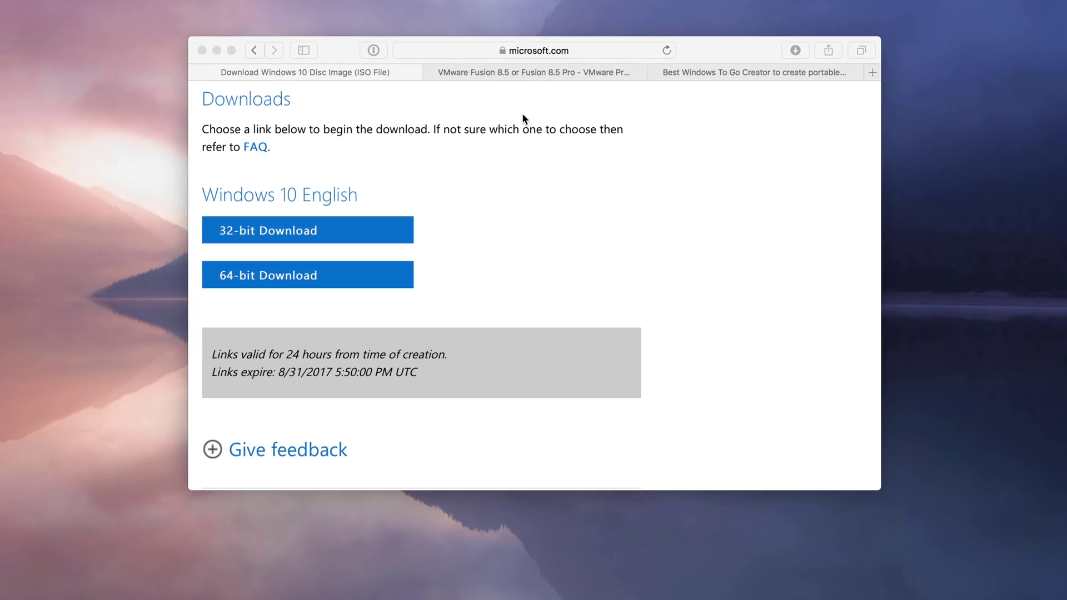
left_click(525, 72)
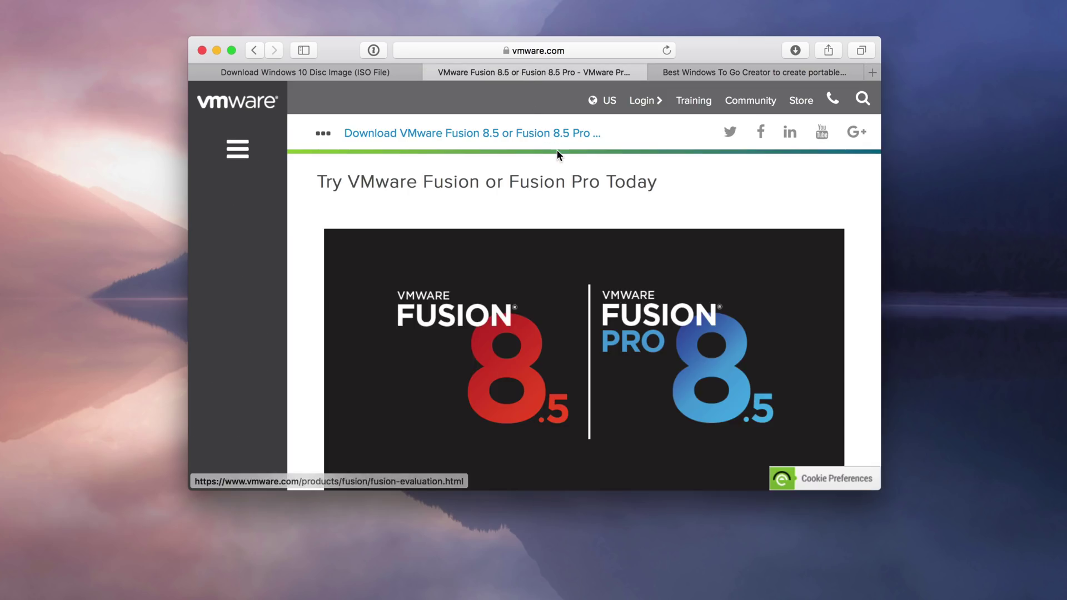
- Scroll to the Fusion 8.5 and 8.5 Pro downloads and select the downloaded VMware Fusion .dmg
scroll(580, 205, "down", 1)
scroll(580, 206, "up", 1)
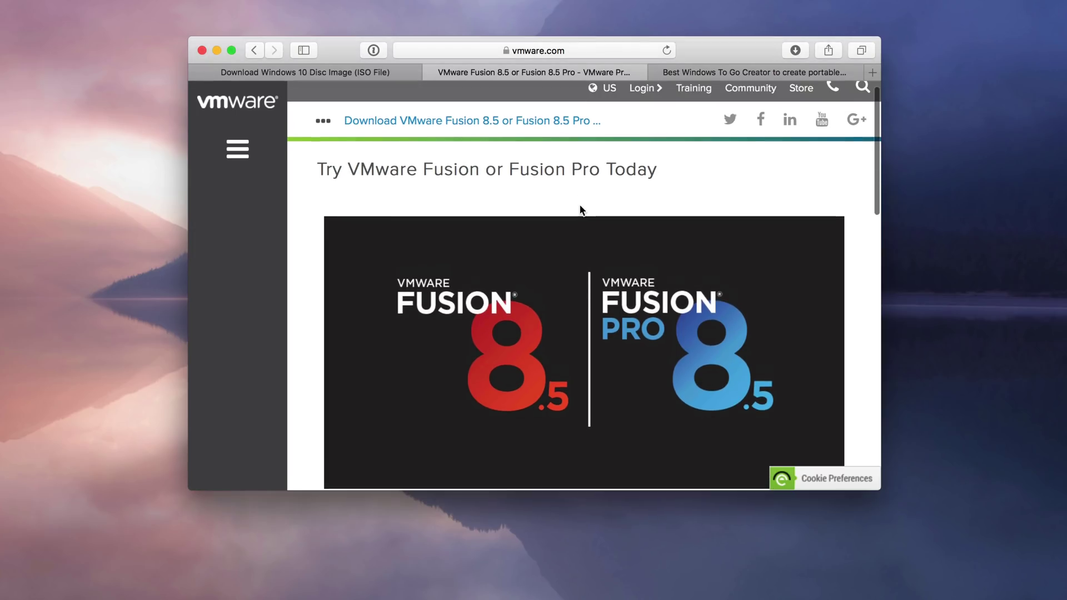
scroll(579, 207, "down", 6)
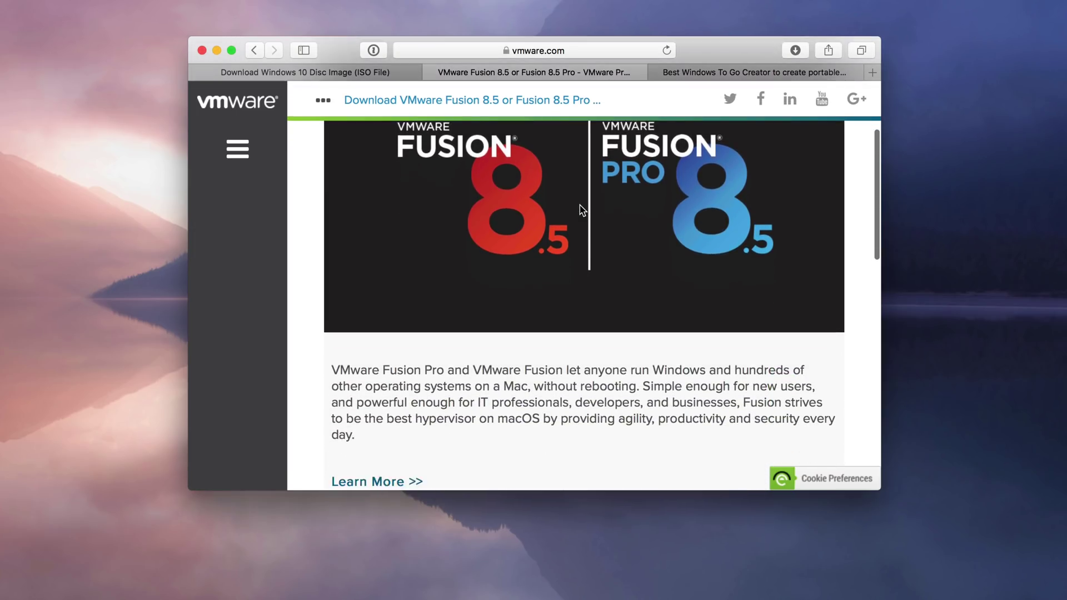
scroll(579, 207, "down", 8)
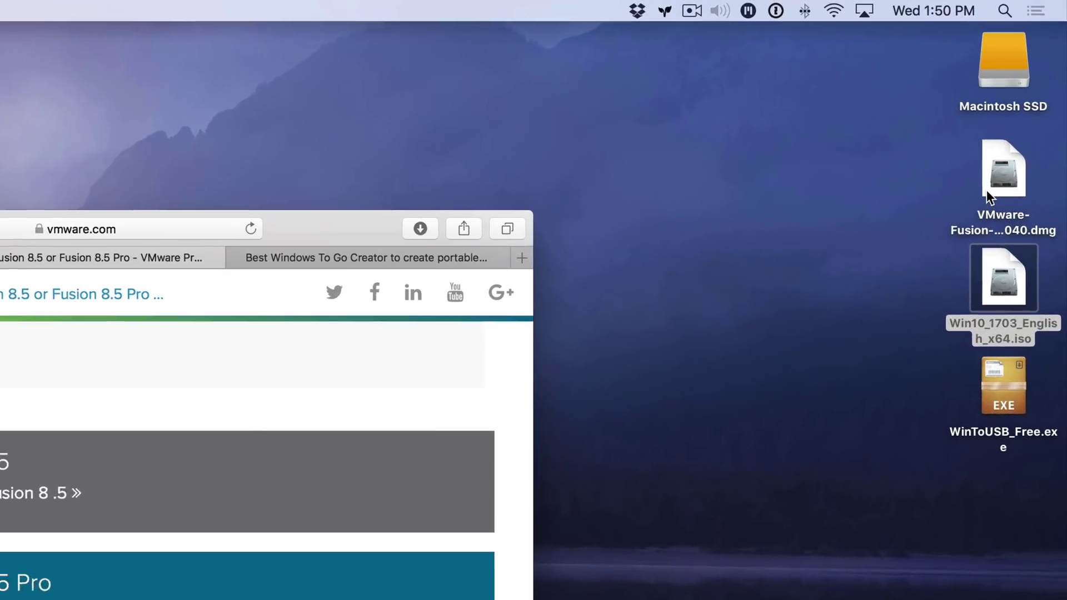
left_click(1016, 105)
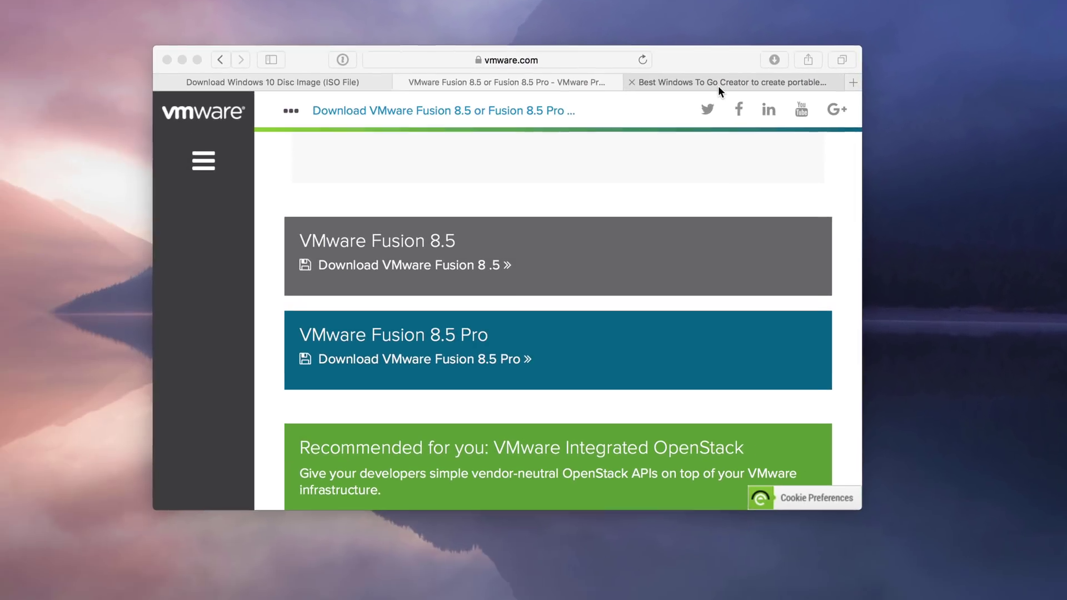
left_click(228, 301)
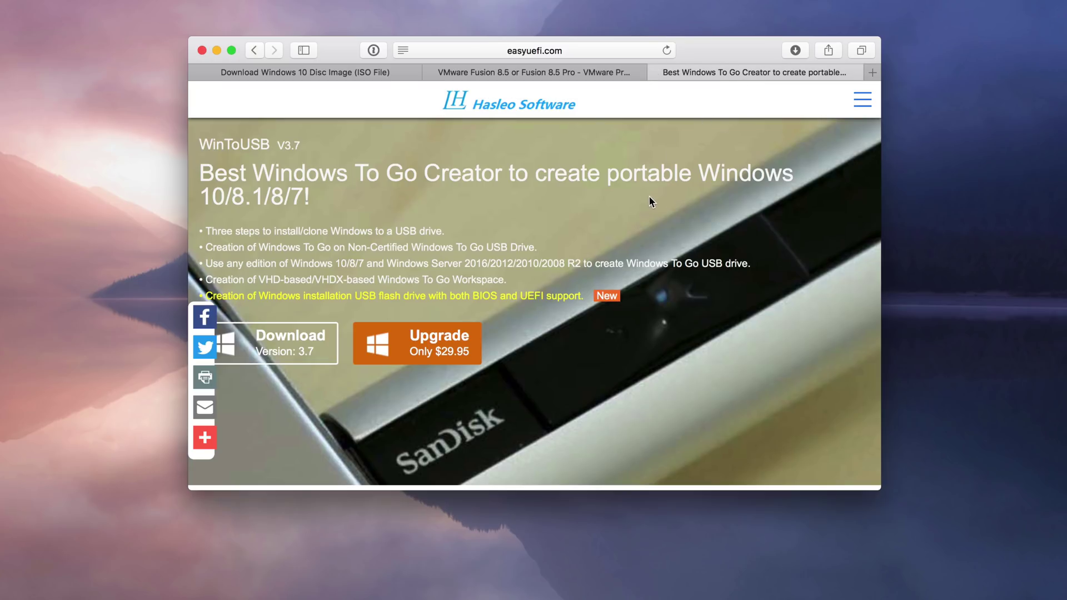
- Review the WinToUSB page, select WinToUSB_Free.exe on the desktop, and close the Safari window
scroll(507, 236, "down", 2)
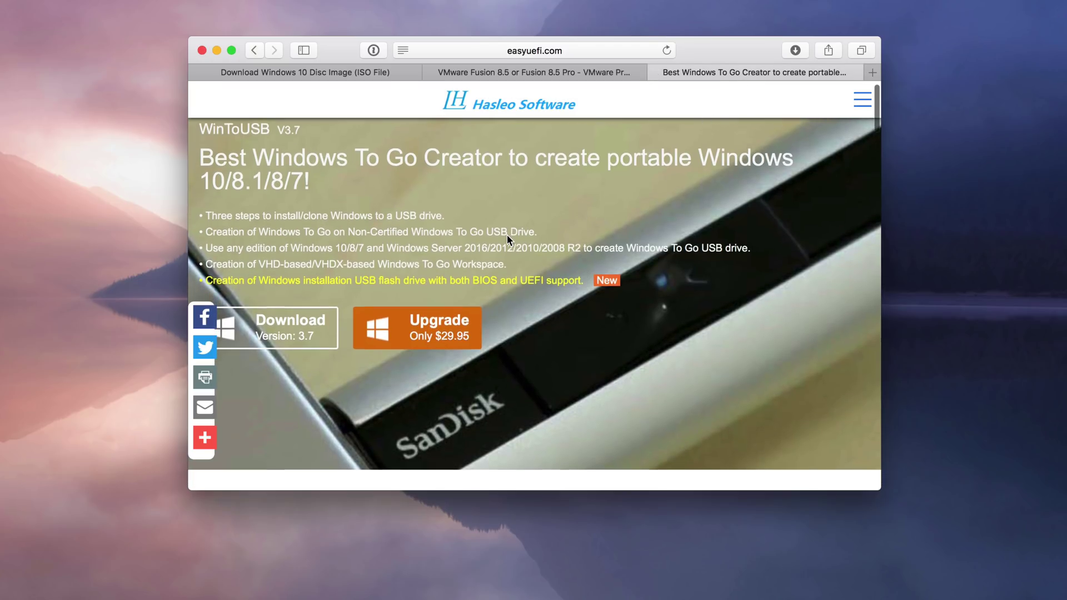
scroll(507, 236, "down", 5)
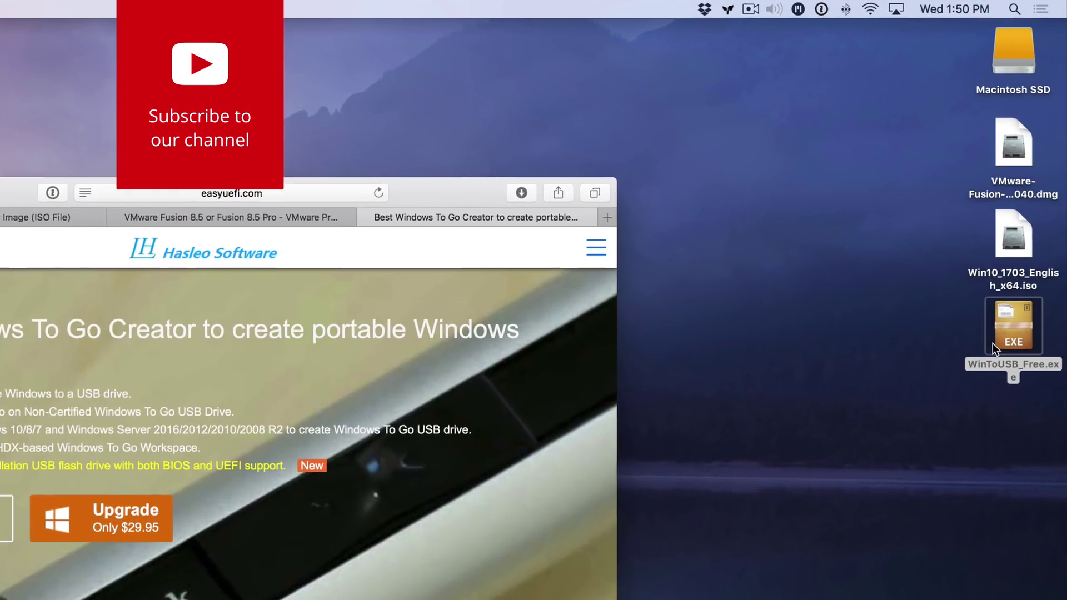
left_click(1016, 233)
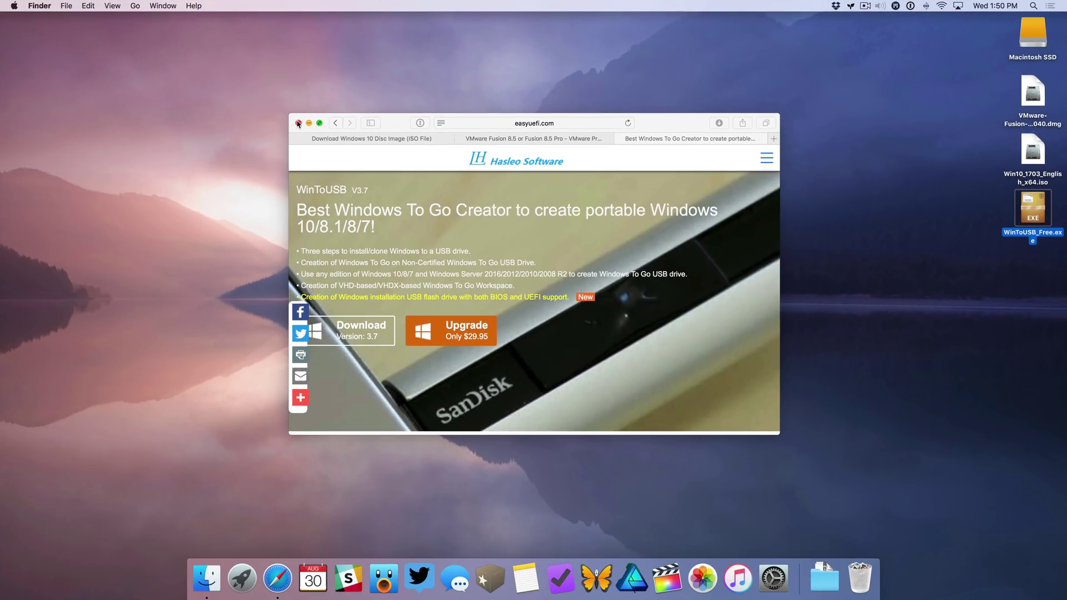
left_click(298, 123)
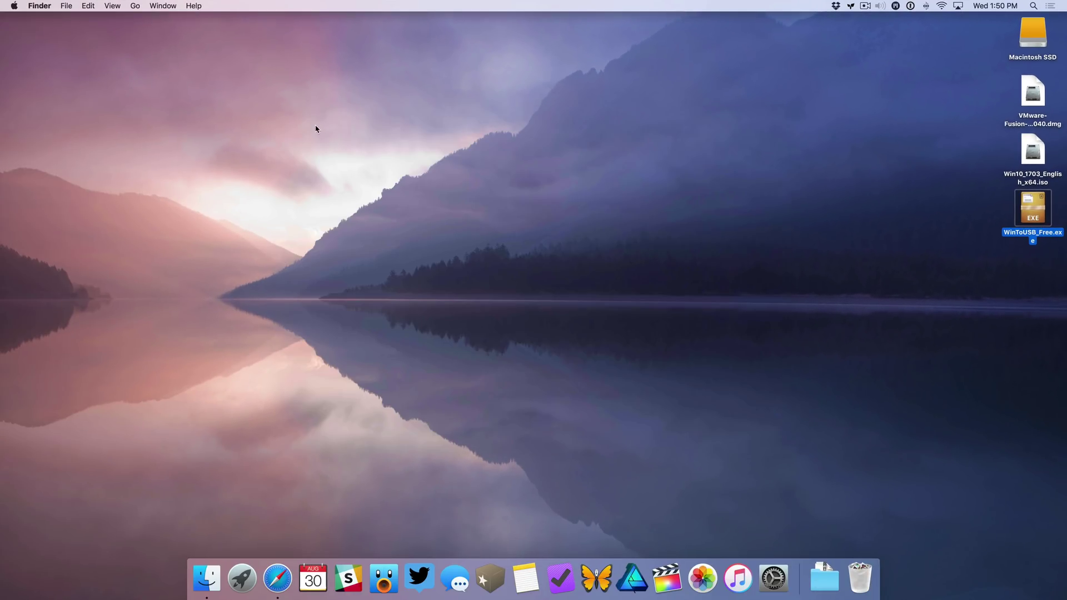
- Launch Boot Camp Assistant from Applications > Utilities in a new Finder window
left_click(329, 132)
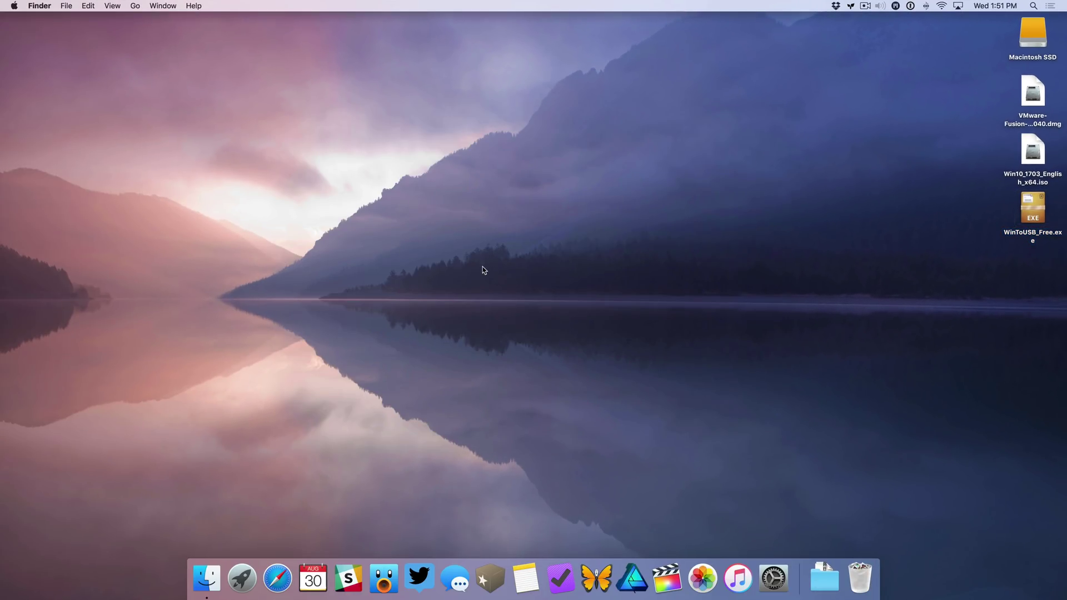
left_click(209, 589)
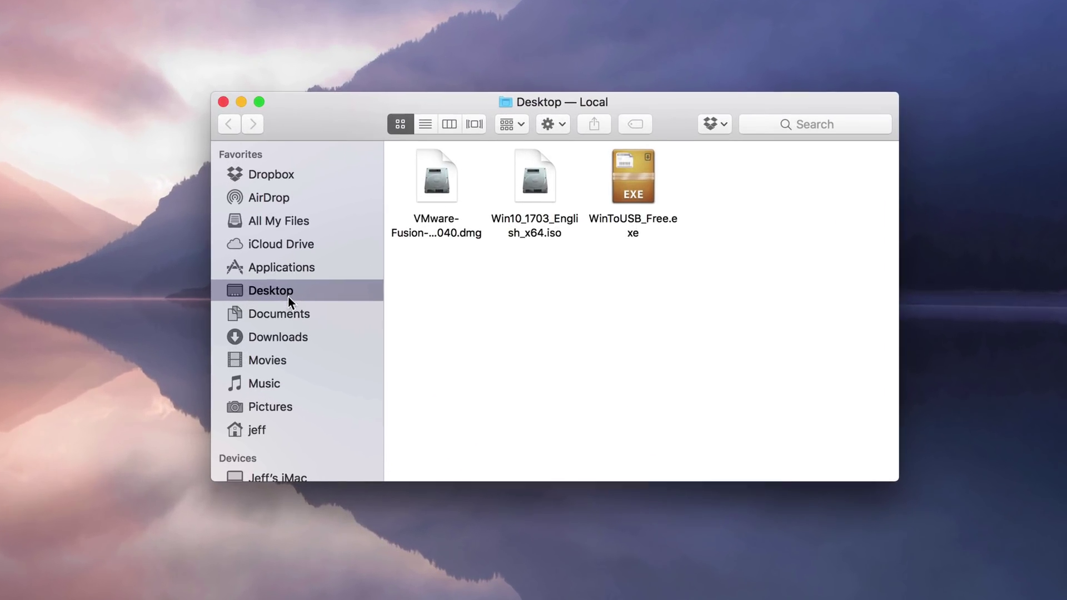
left_click(296, 266)
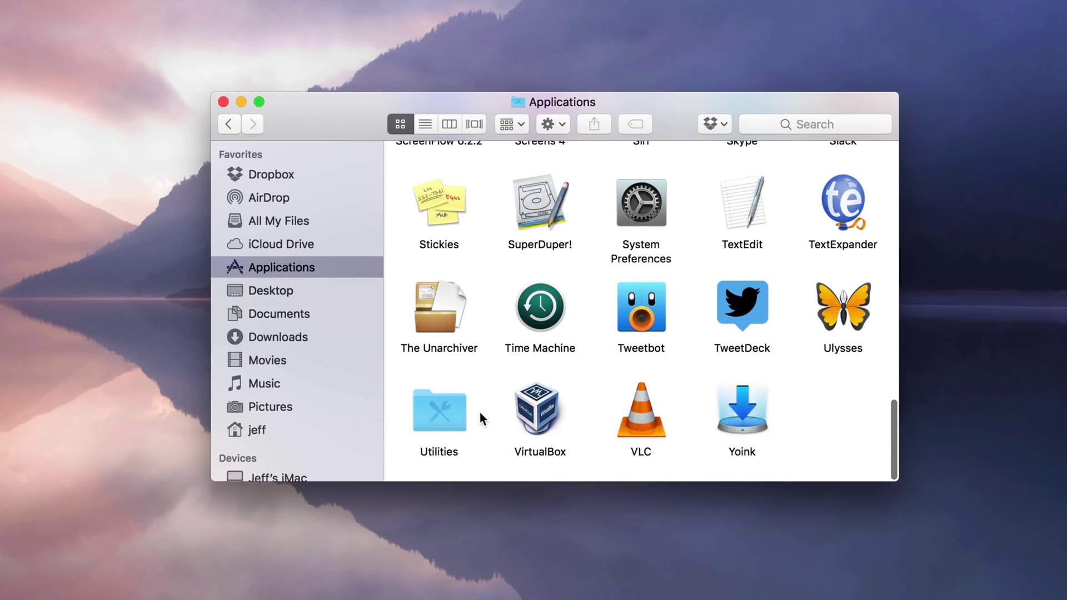
double_click(445, 415)
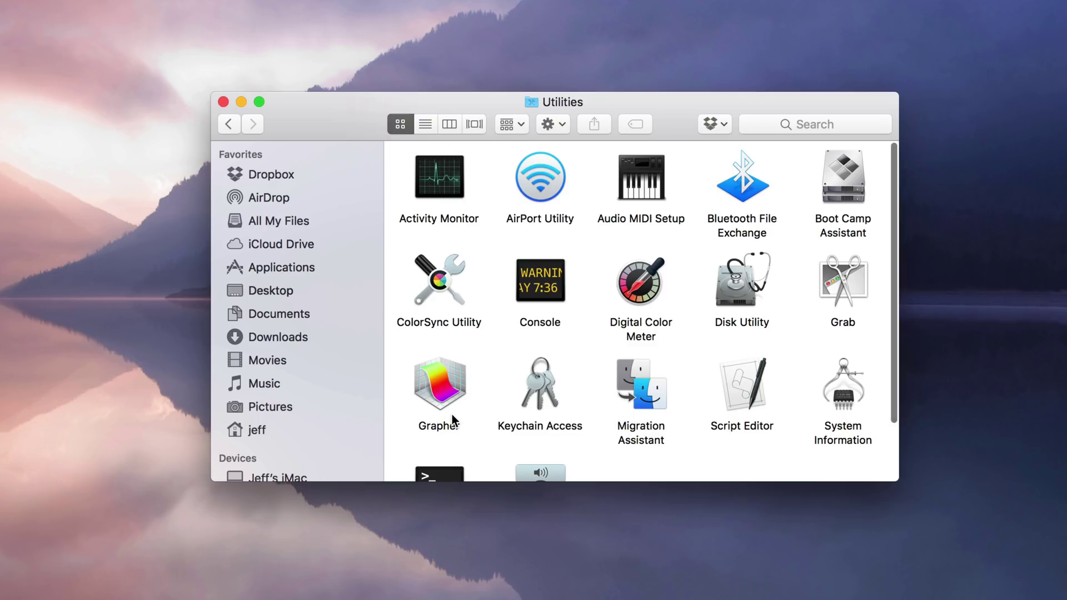
left_click(836, 193)
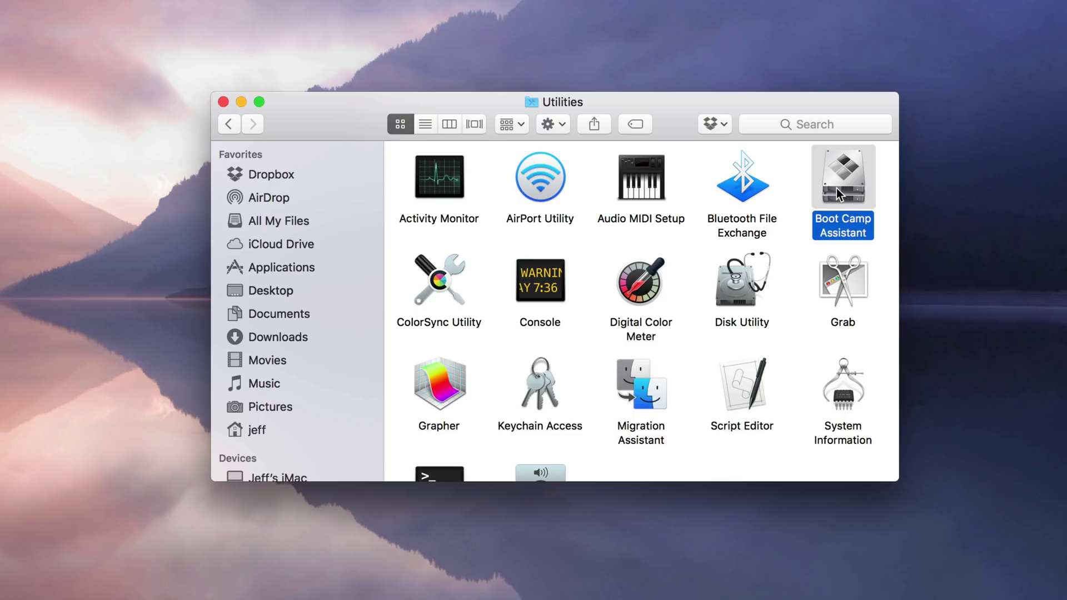
double_click(842, 192)
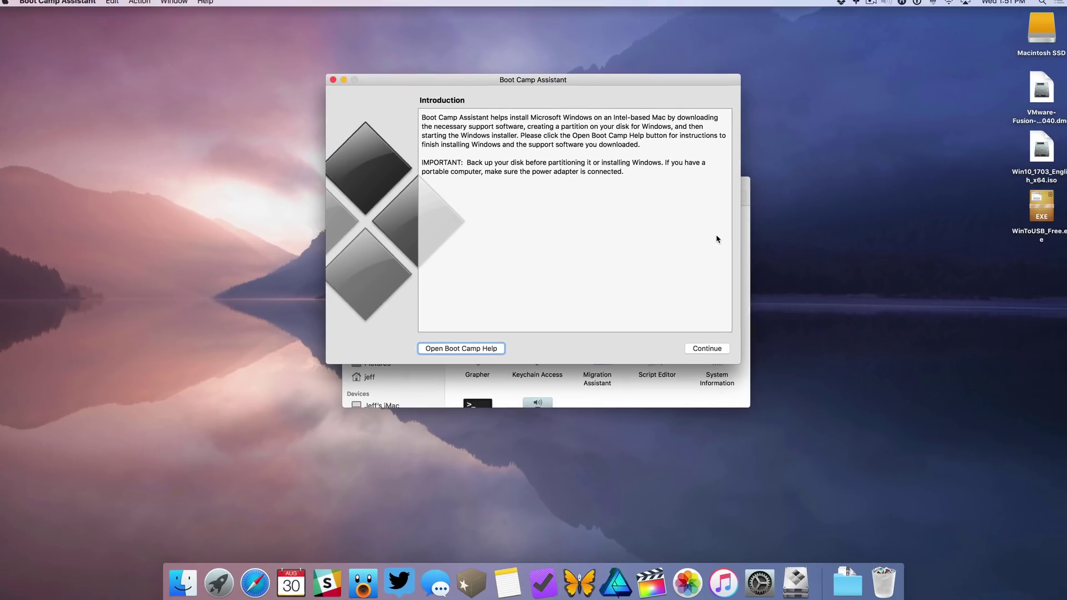
- Download the Windows Support Software from the Action menu, saving it to the Desktop
left_click(644, 396)
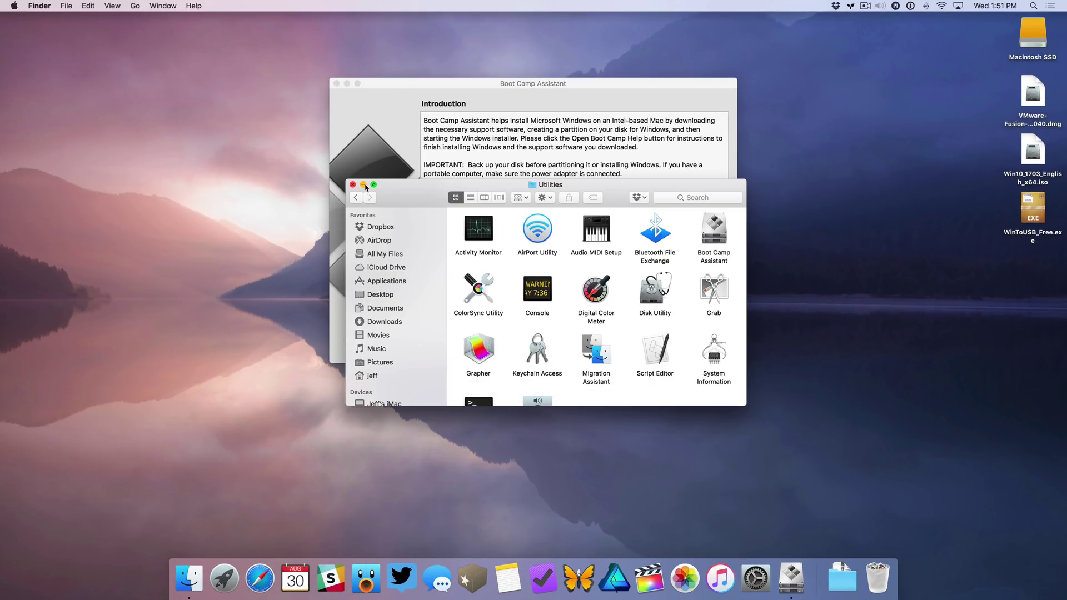
left_click(363, 185)
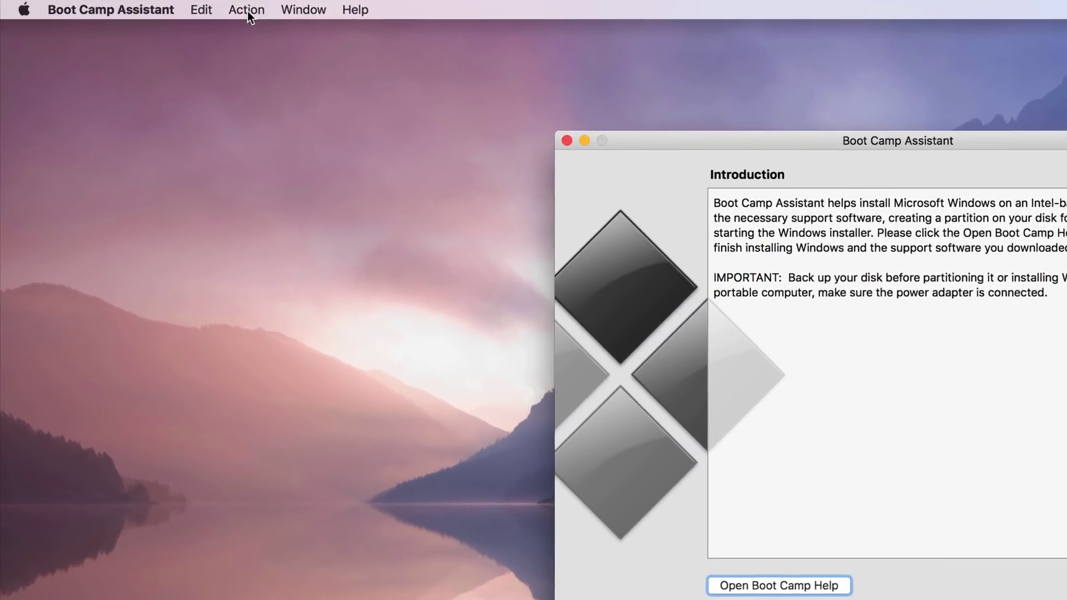
left_click(247, 11)
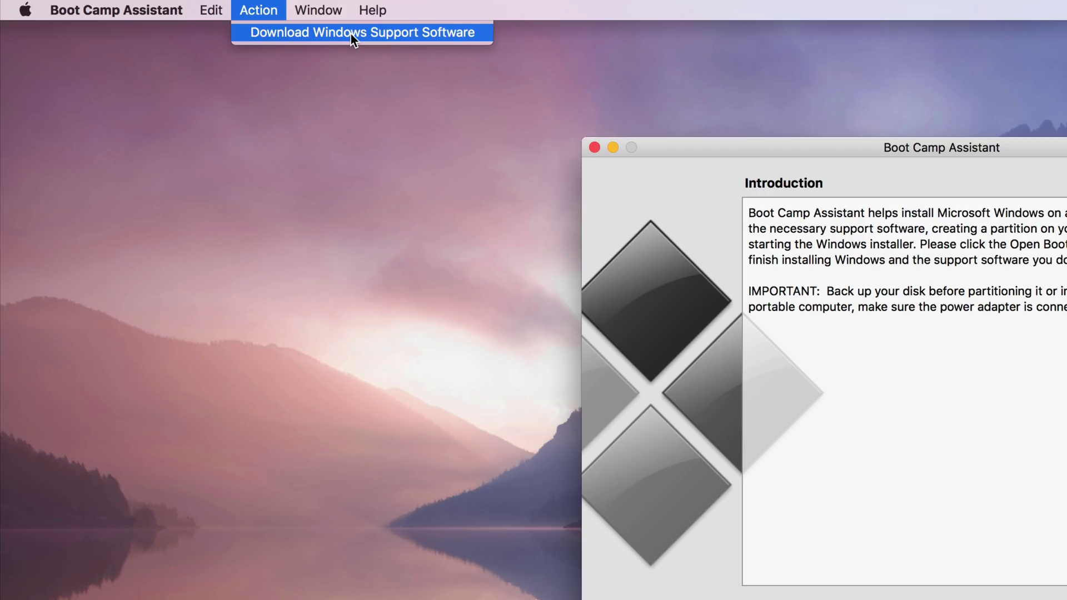
left_click(351, 34)
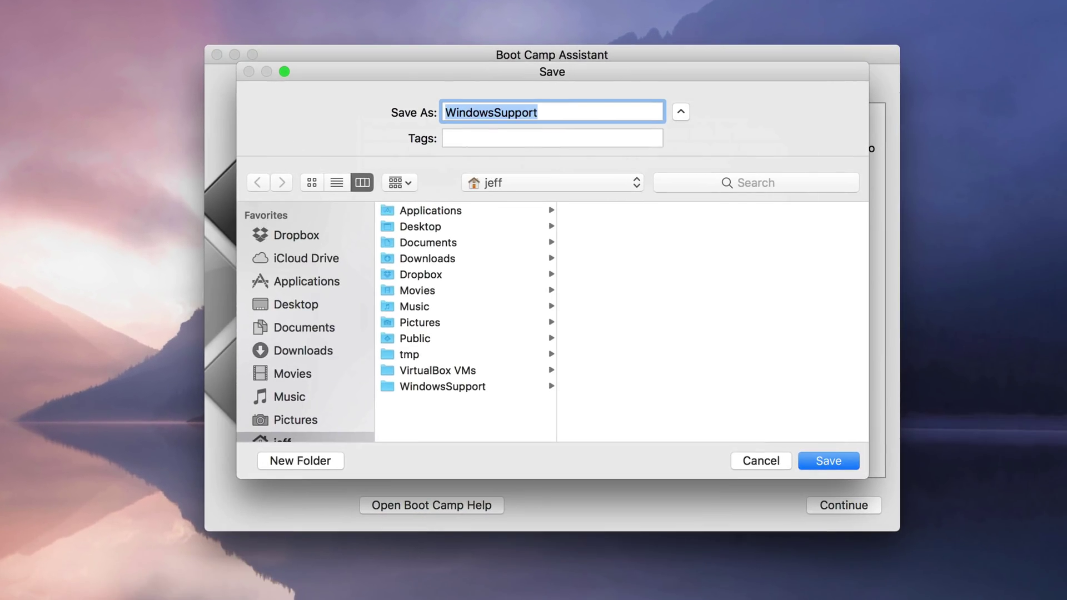
left_click(309, 307)
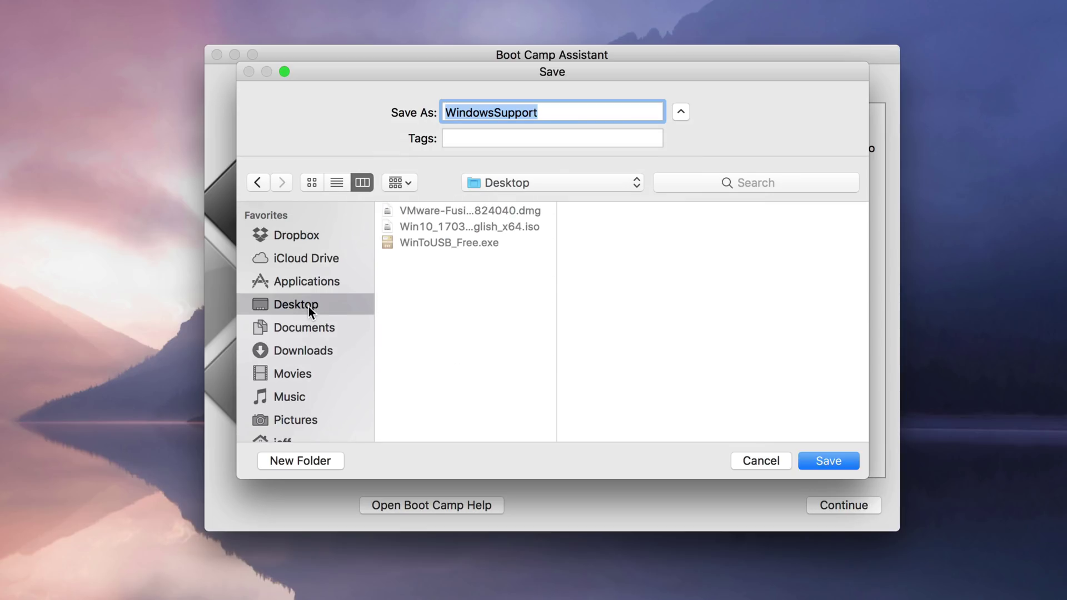
left_click(819, 461)
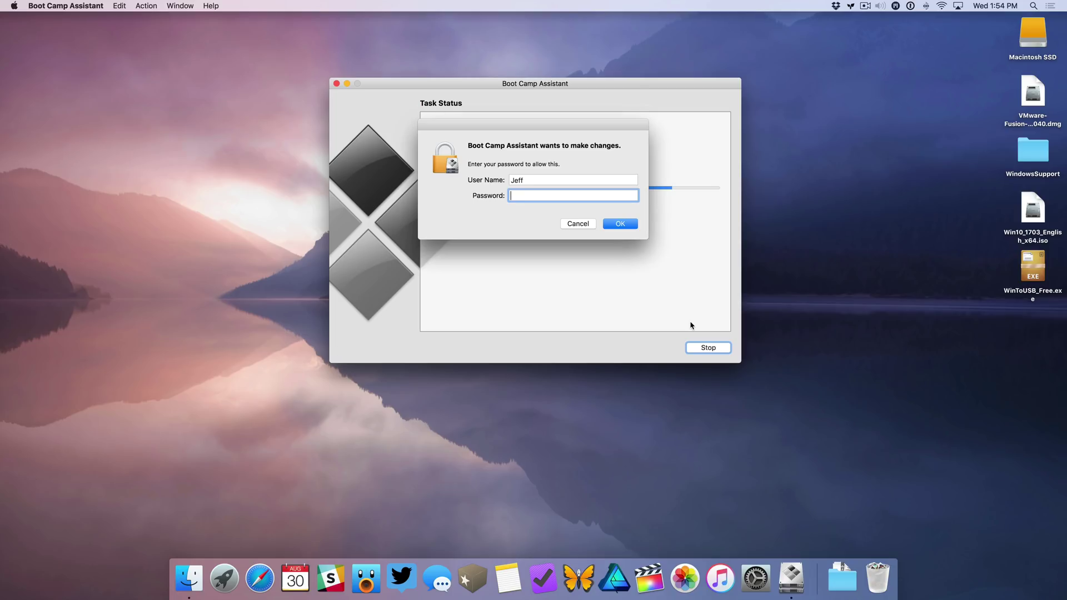
- Authorize the download with the administrator password, then quit Boot Camp Assistant
type("•••••••••")
key("Return")
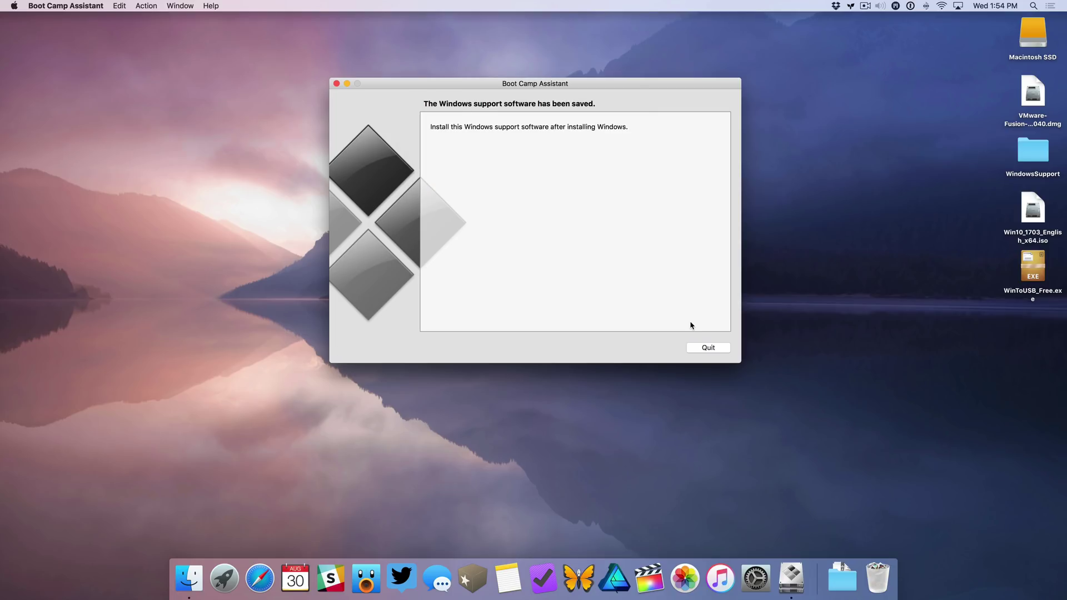
left_click(708, 348)
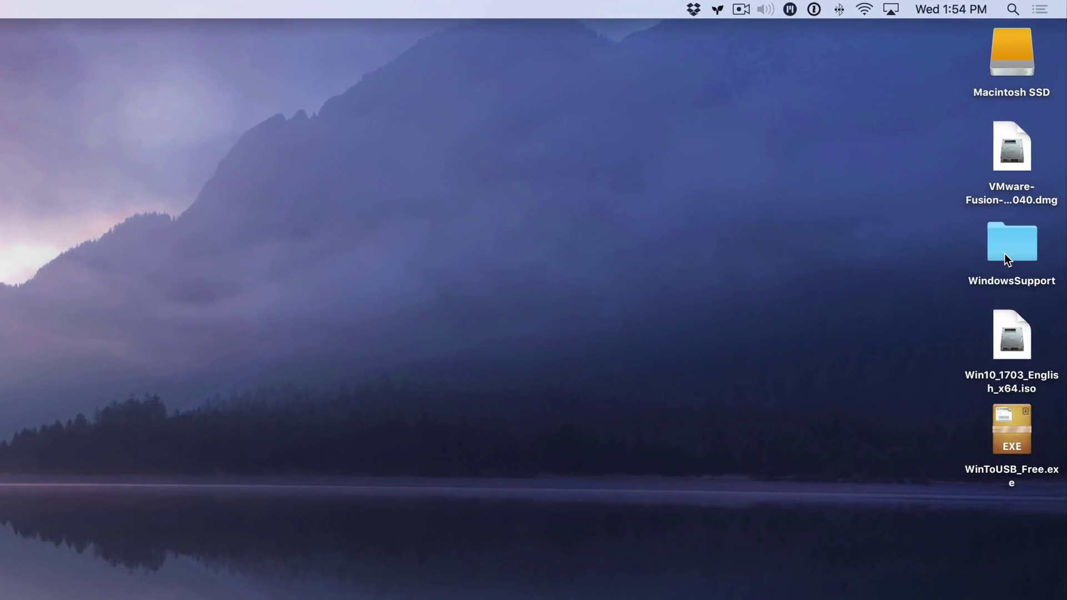
- Select the WindowsSupport folder, then the newly mounted Tuff Drive SSD on the desktop
left_click(1005, 255)
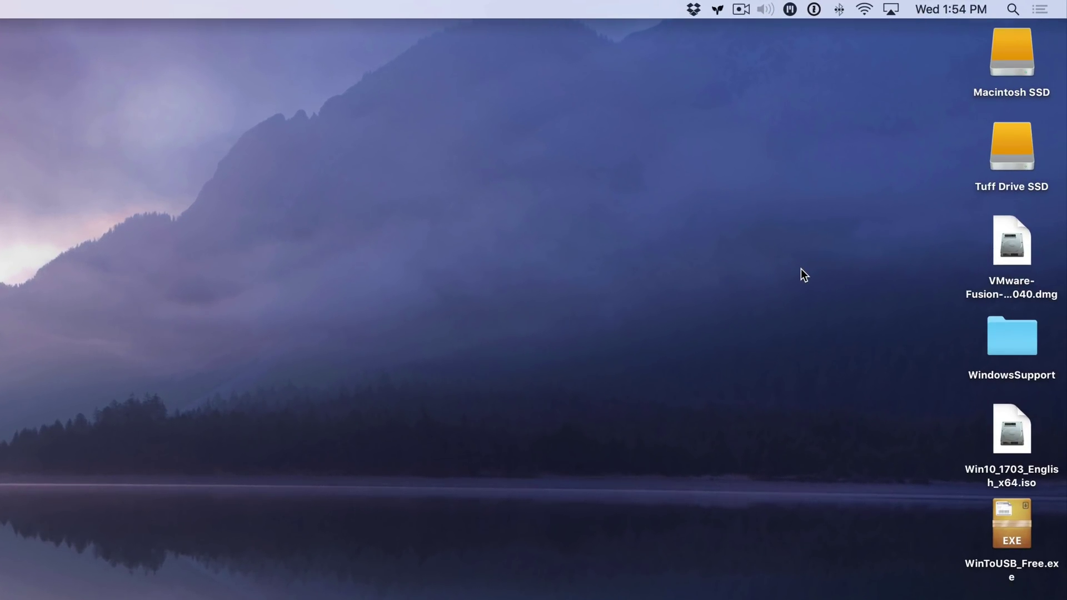
left_click(995, 156)
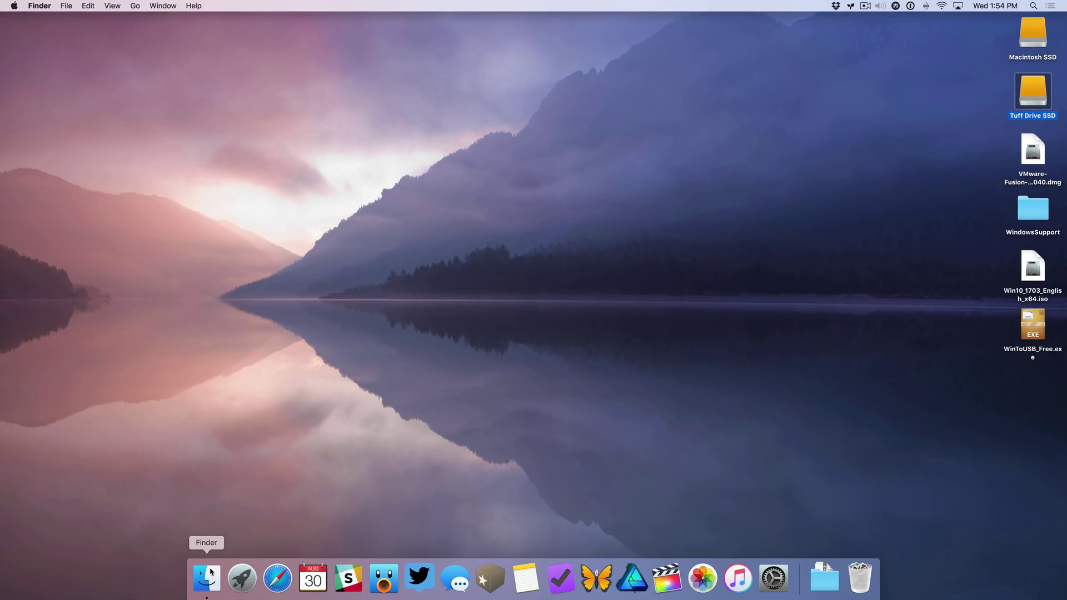
- Open Disk Utility from Applications > Utilities and select the 1 TB CalDigit Tuff Media disk
left_click(208, 578)
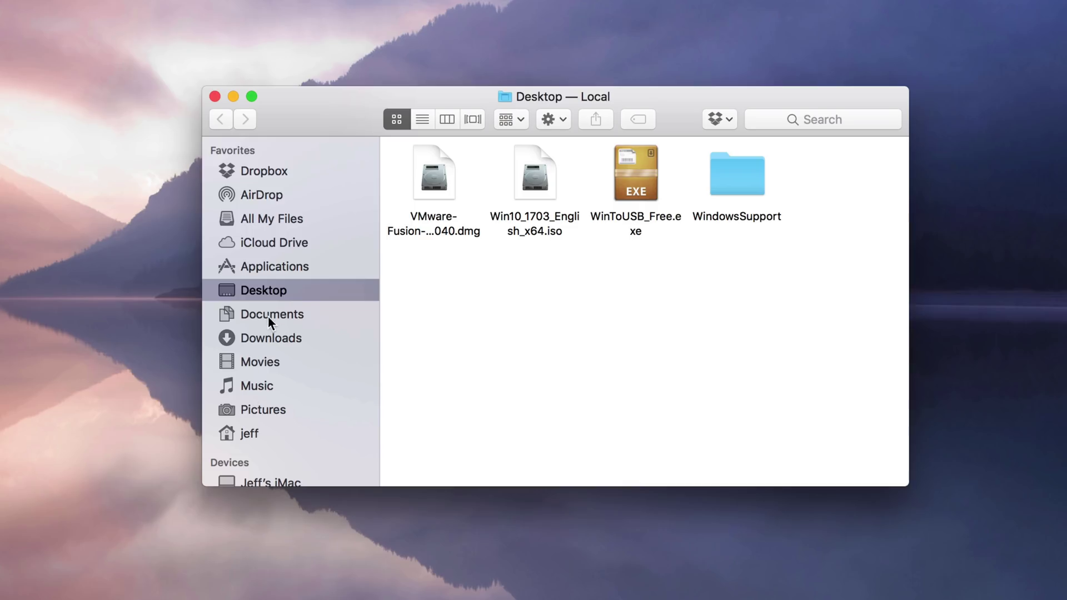
left_click(274, 266)
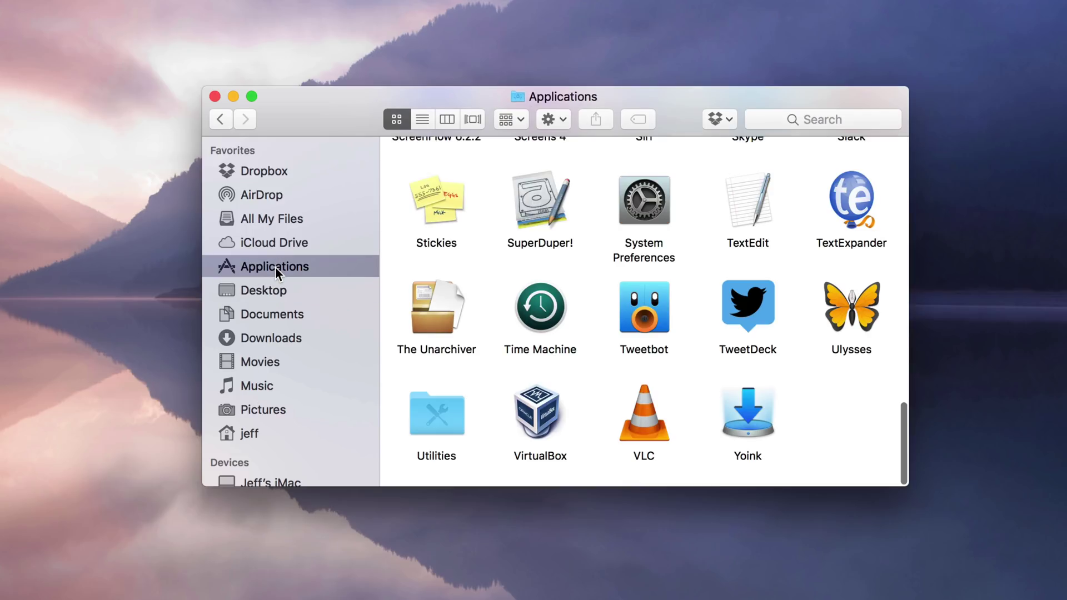
double_click(442, 409)
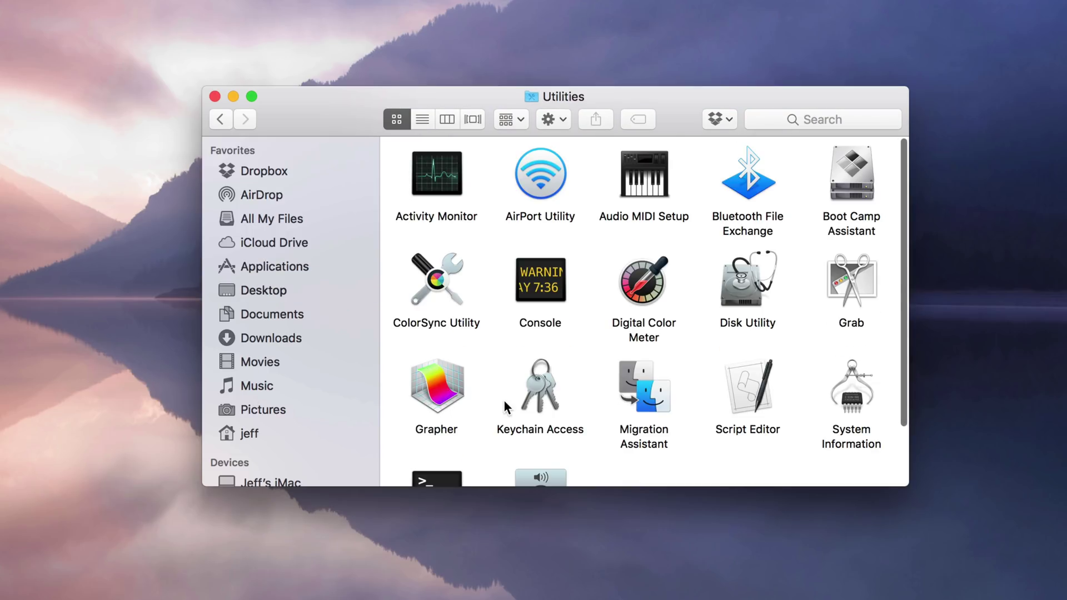
double_click(751, 286)
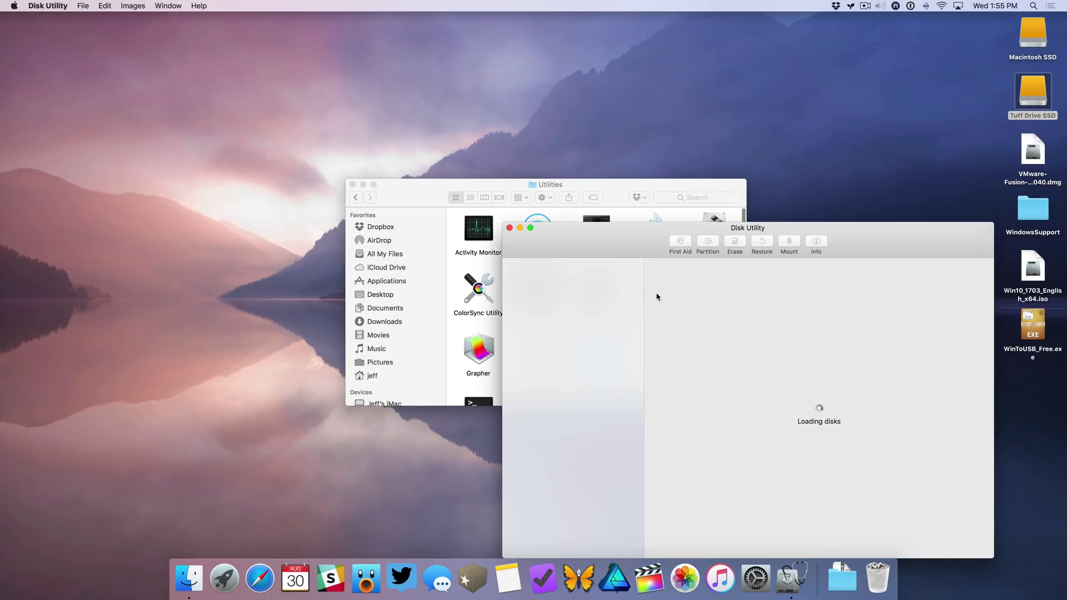
left_click(362, 184)
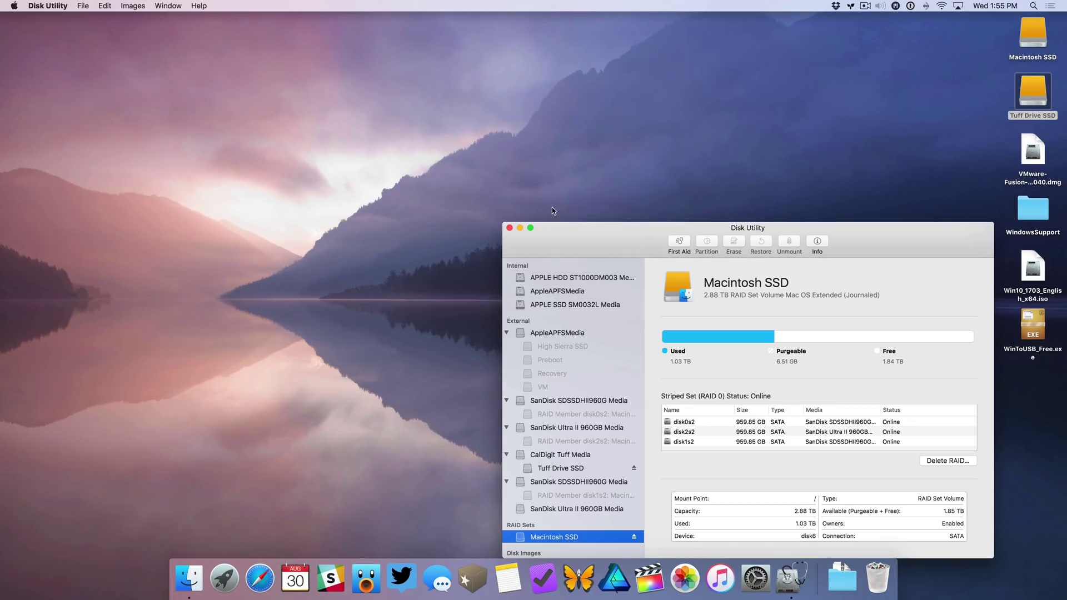
left_click_drag(581, 230, 377, 114)
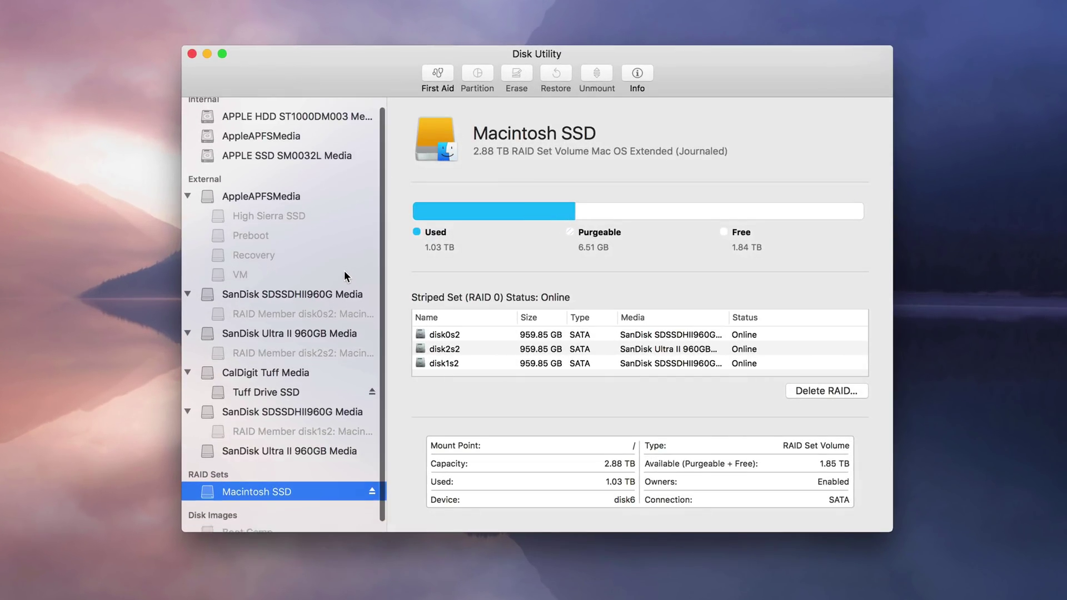
left_click(248, 205)
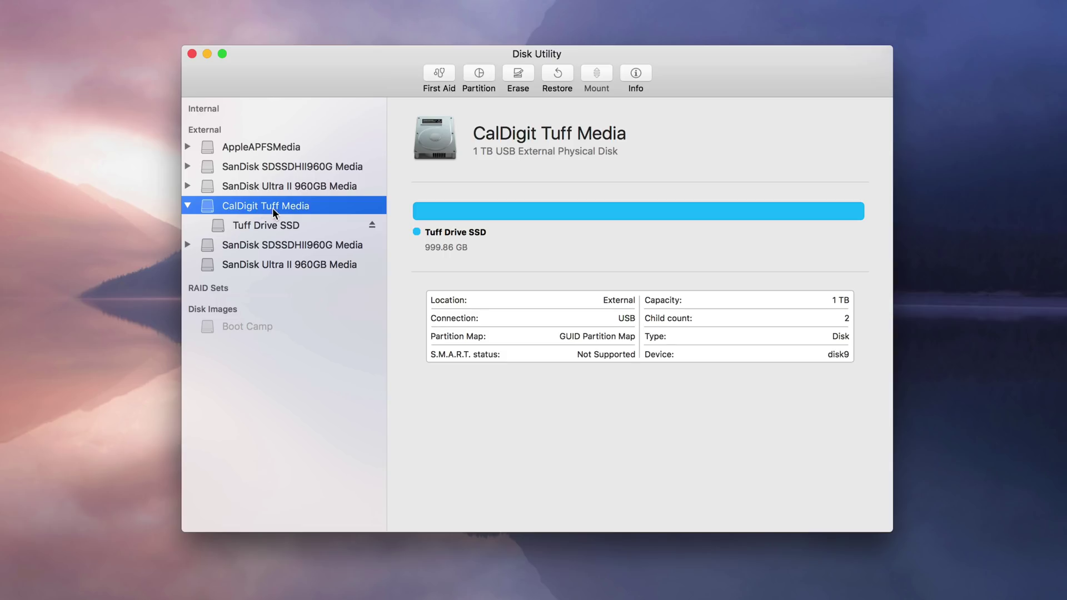
- Erase CalDigit Tuff Media as Mac OS Extended (Journaled) 'Boot Camp' with GUID Partition Map, then close Disk Utility
left_click(518, 74)
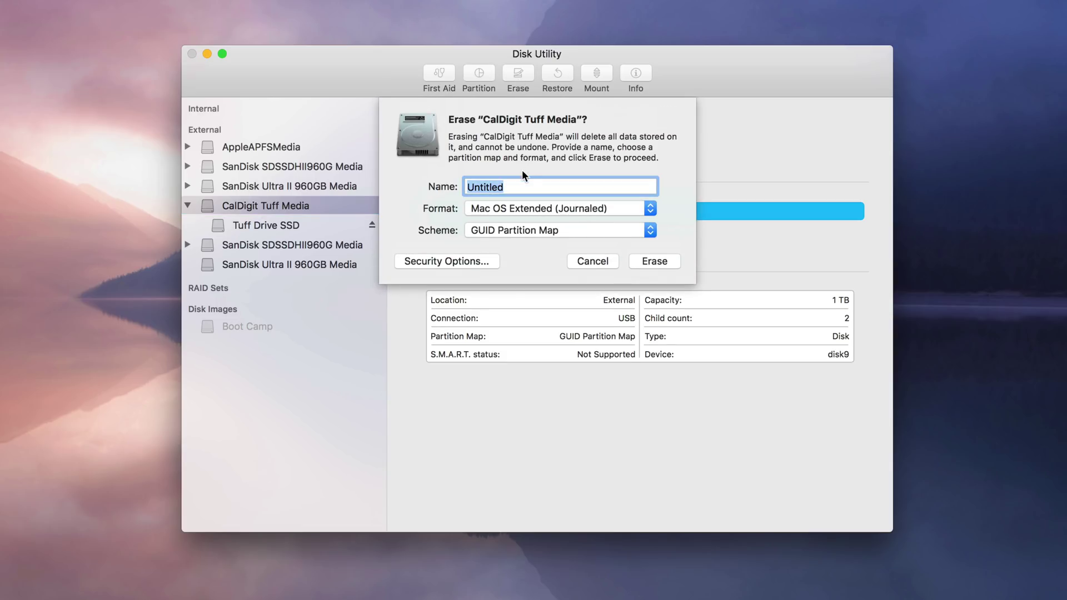
type("Boot Camp")
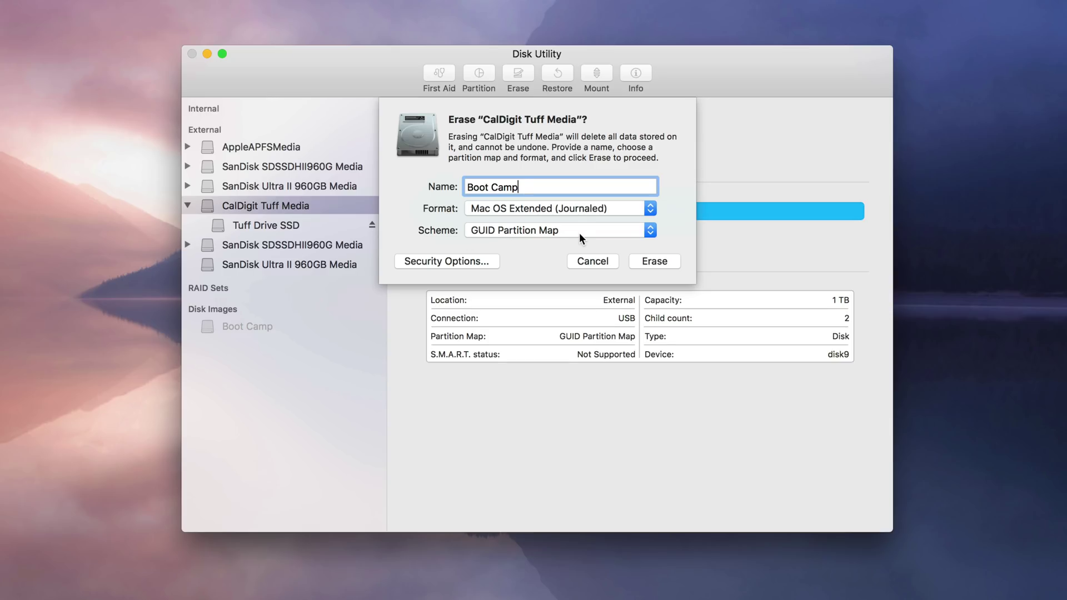
left_click(649, 260)
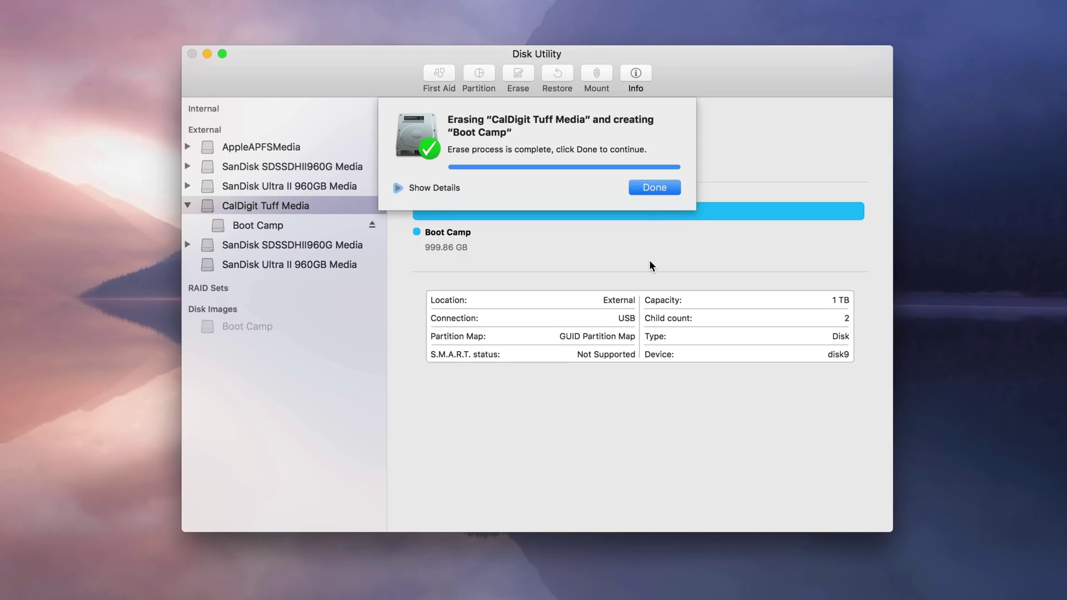
left_click(659, 191)
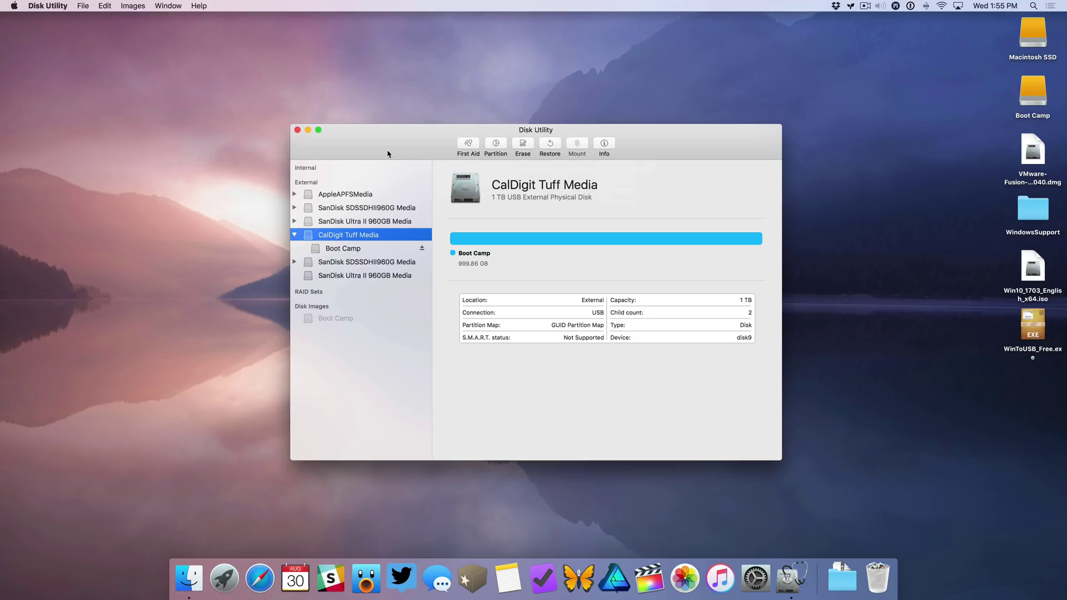
left_click(297, 130)
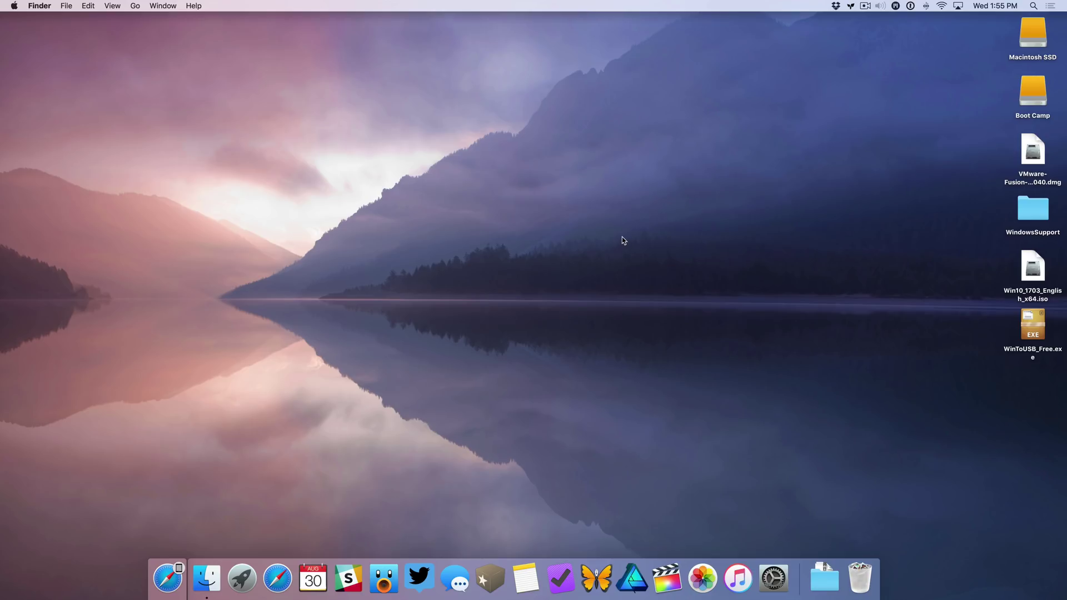
- Mount the VMware Fusion disk image and launch the VMware Fusion installer inside it
left_click(1027, 155)
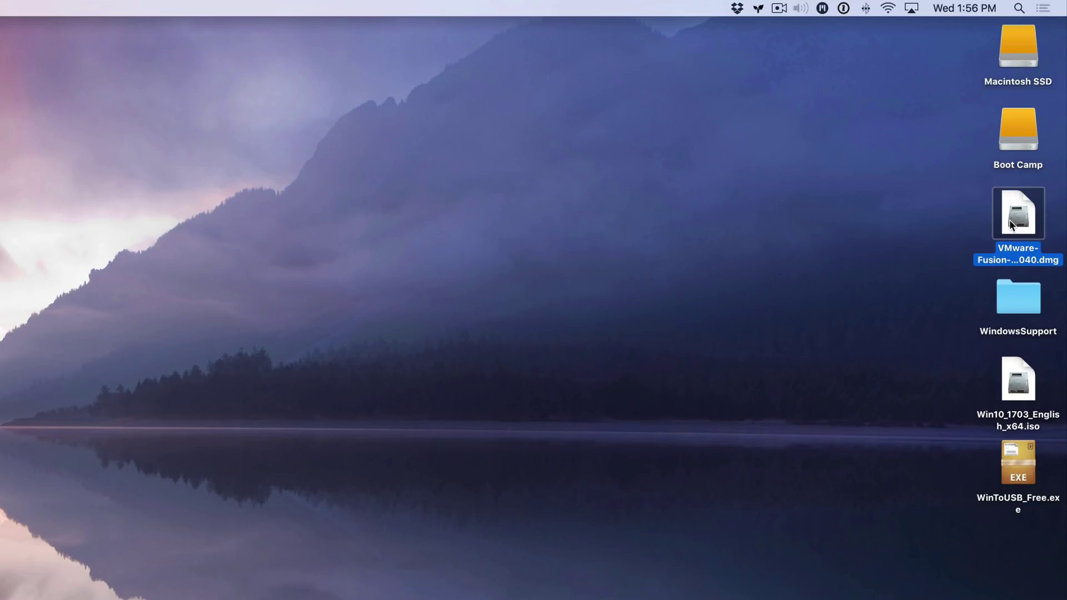
double_click(1010, 219)
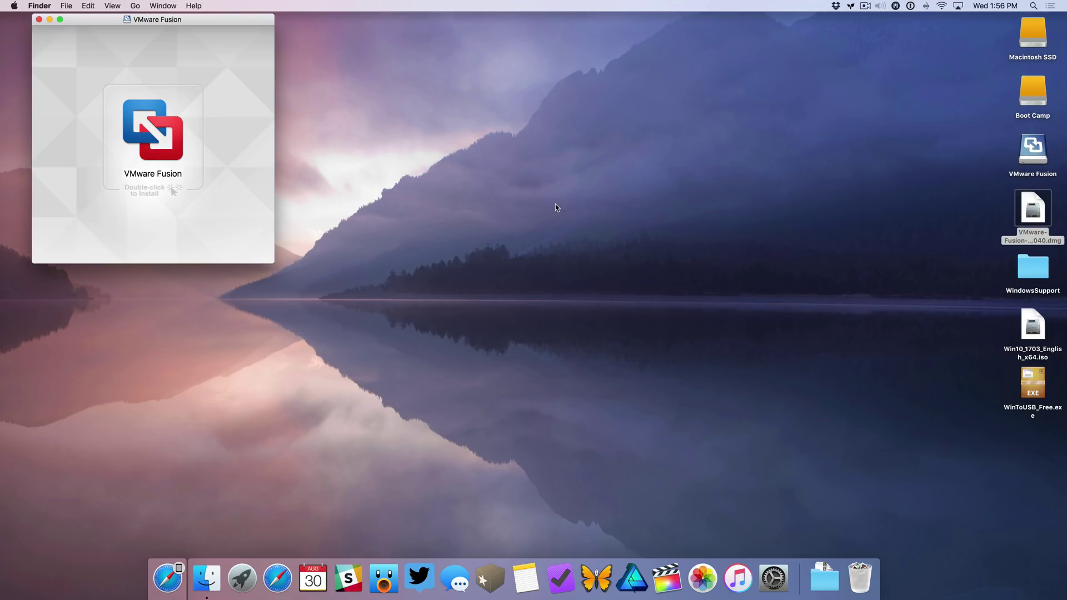
left_click(157, 141)
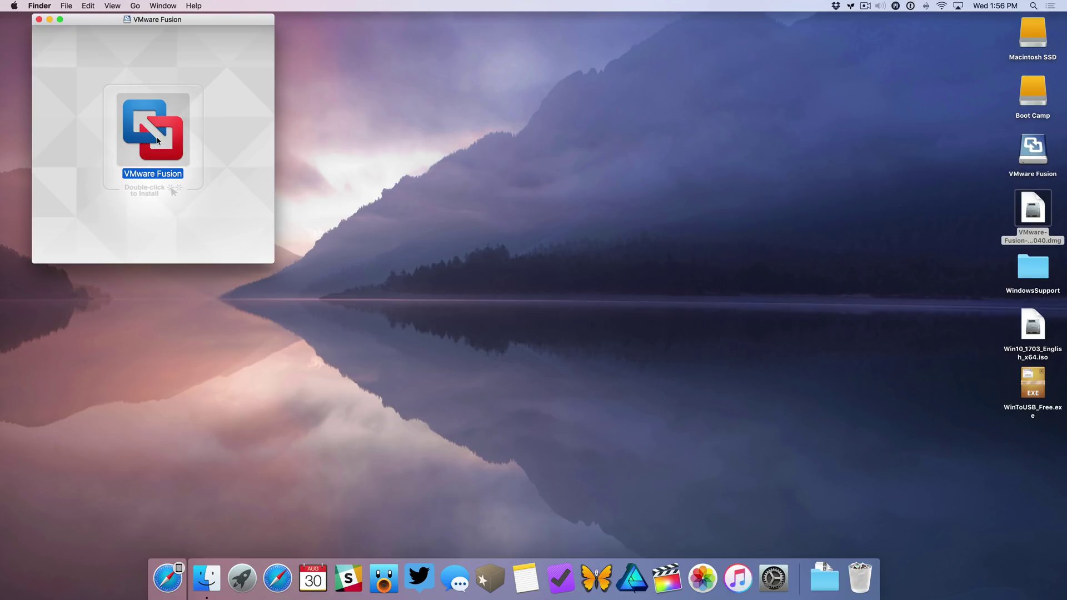
double_click(158, 140)
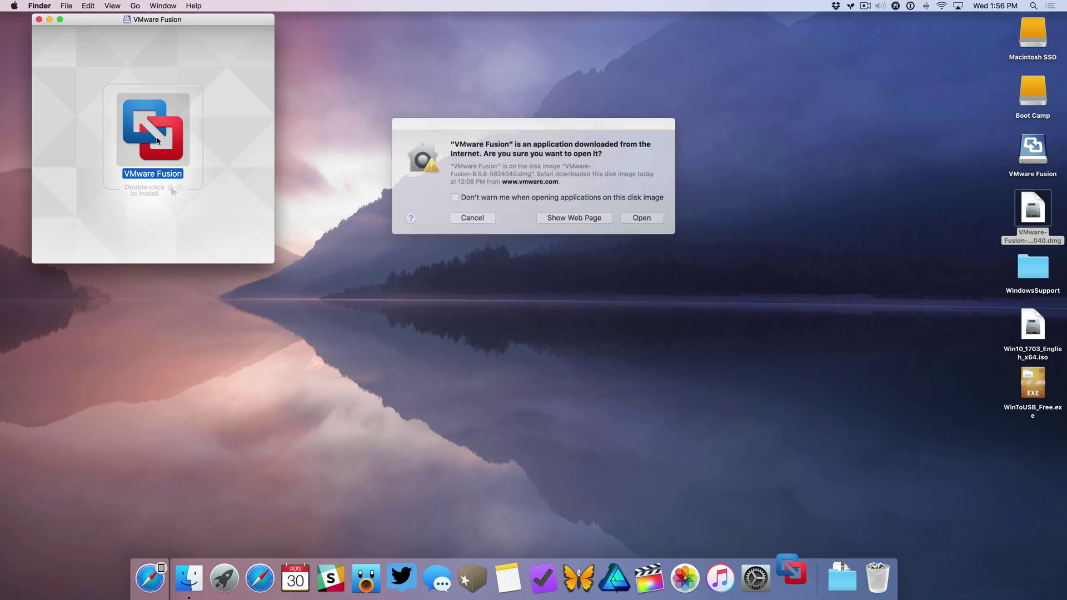
- Allow the downloaded VMware Fusion app to open and authorize it with the administrator password
left_click(633, 215)
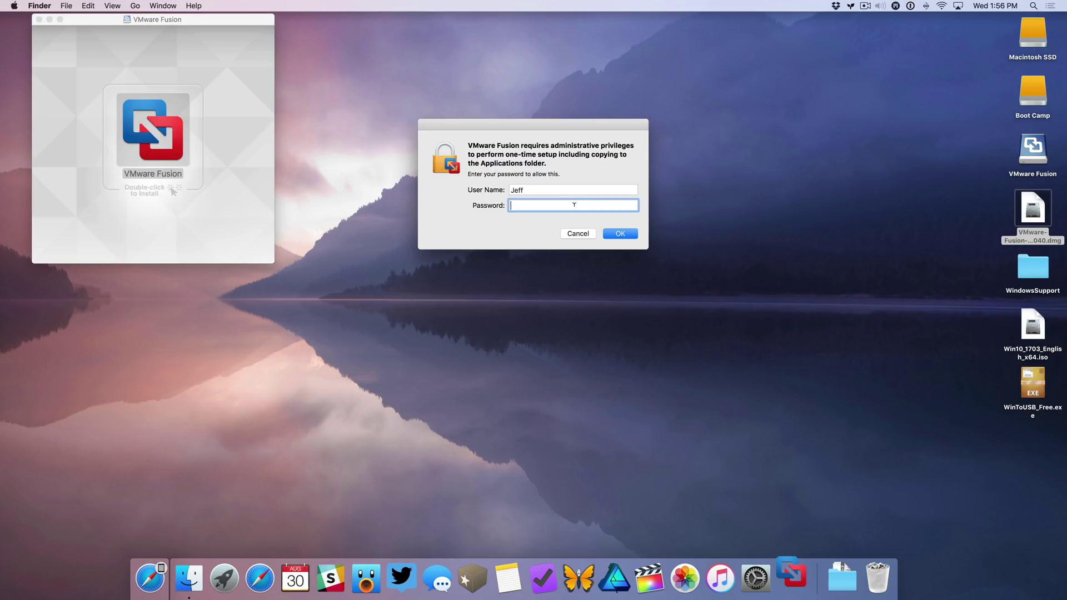
type("••••••••")
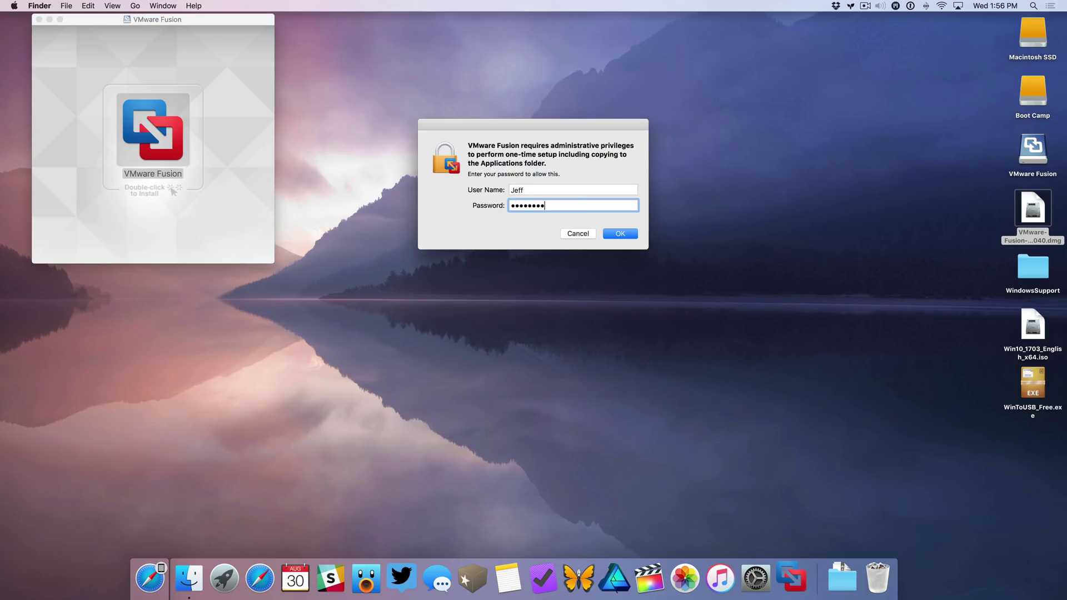
key("Return")
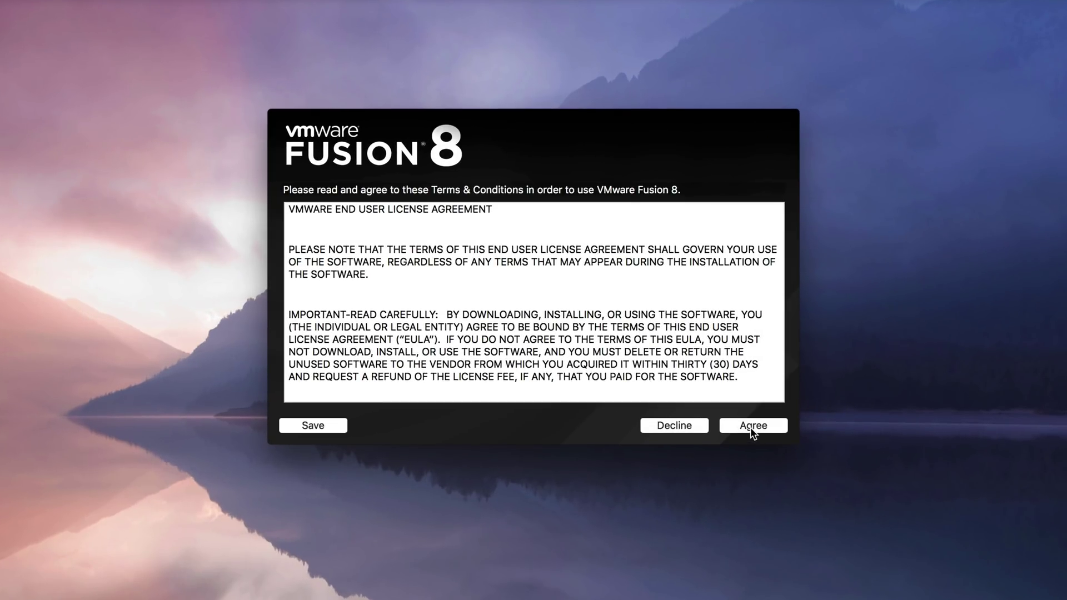
- Accept the license agreement and choose the 30-day trial instead of a license key
left_click(752, 427)
left_click(471, 339)
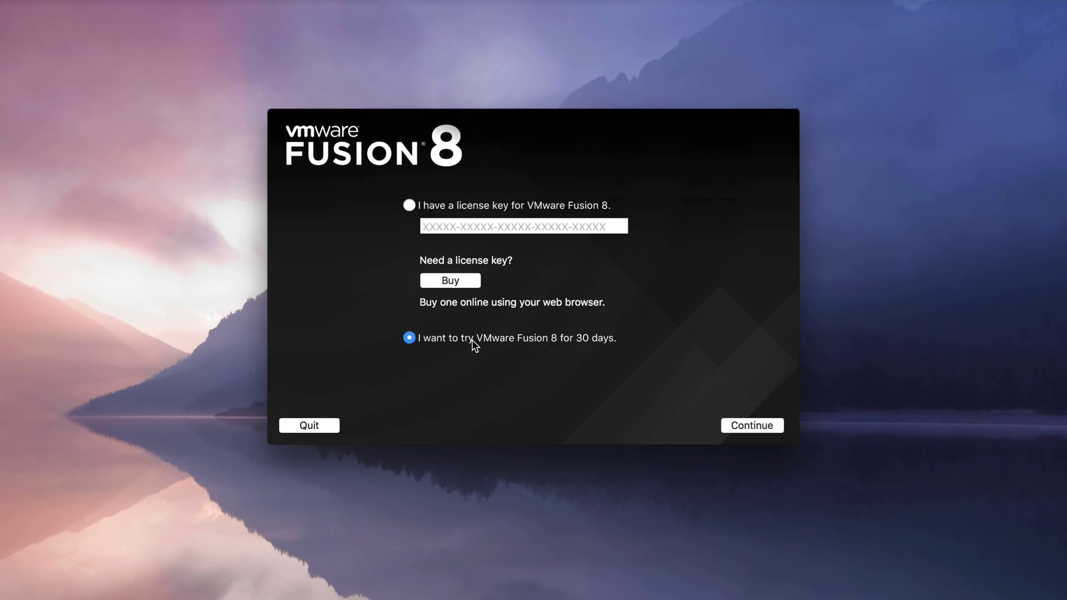
left_click(750, 426)
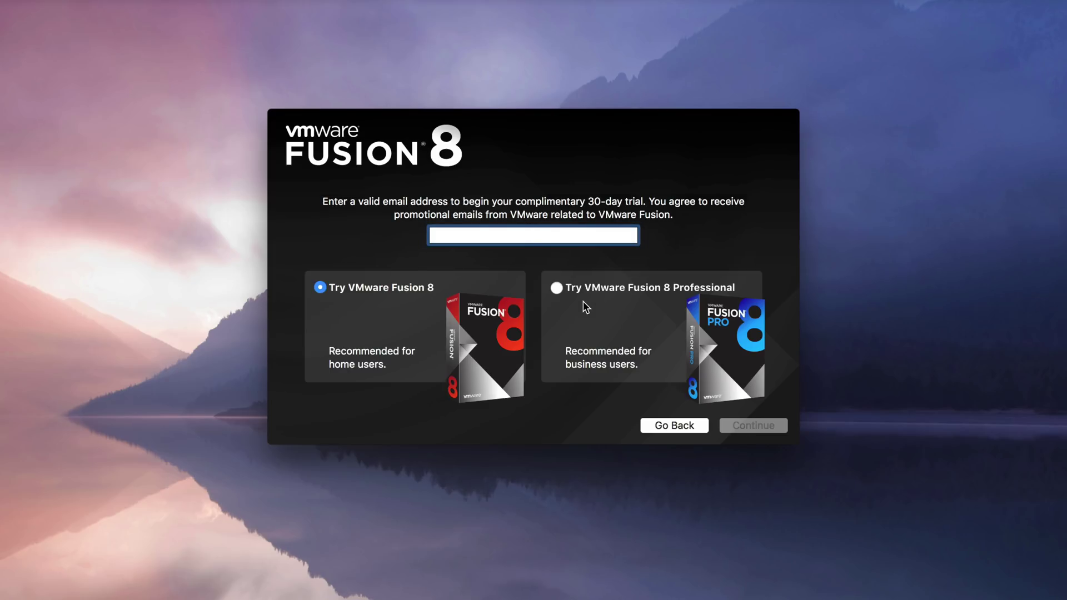
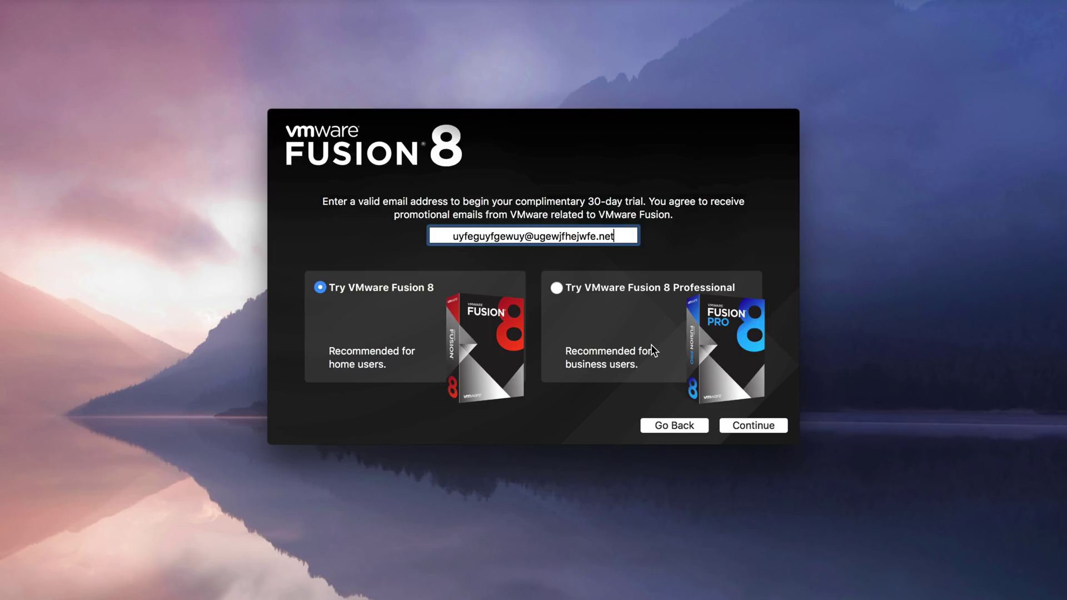
- Start the Fusion 8 trial with an e-mail address and admin password, opting out of usage feedback
left_click(752, 424)
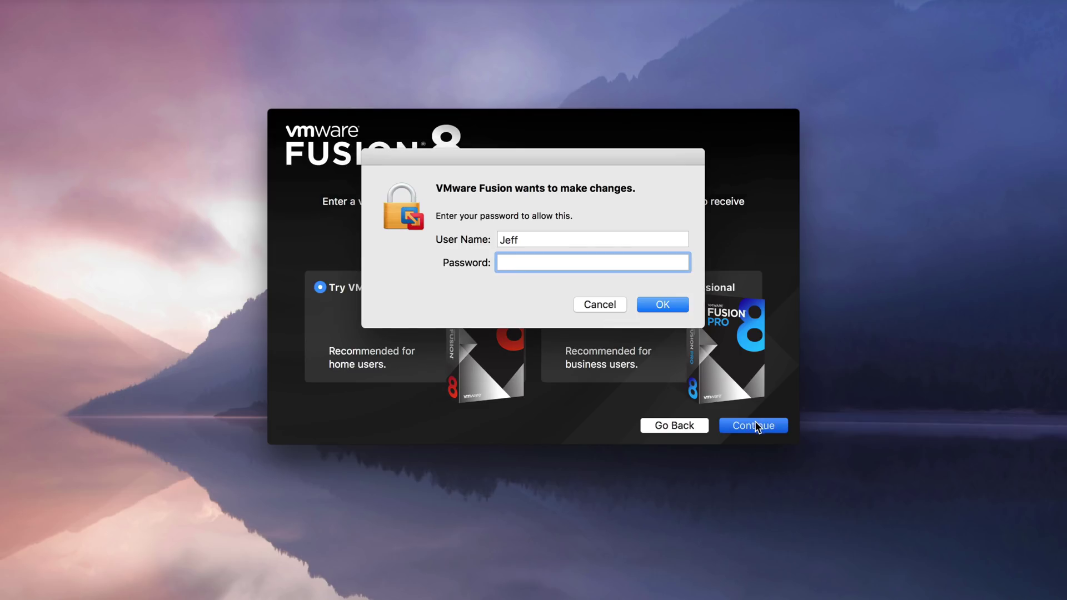
type("•••••••••")
key("Return")
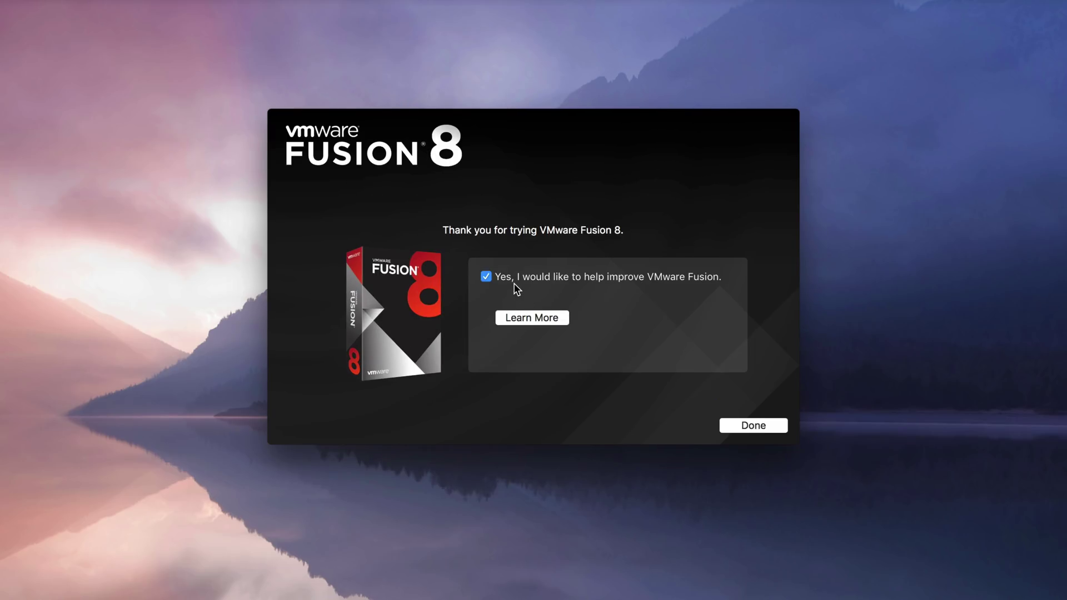
left_click(506, 279)
left_click(752, 426)
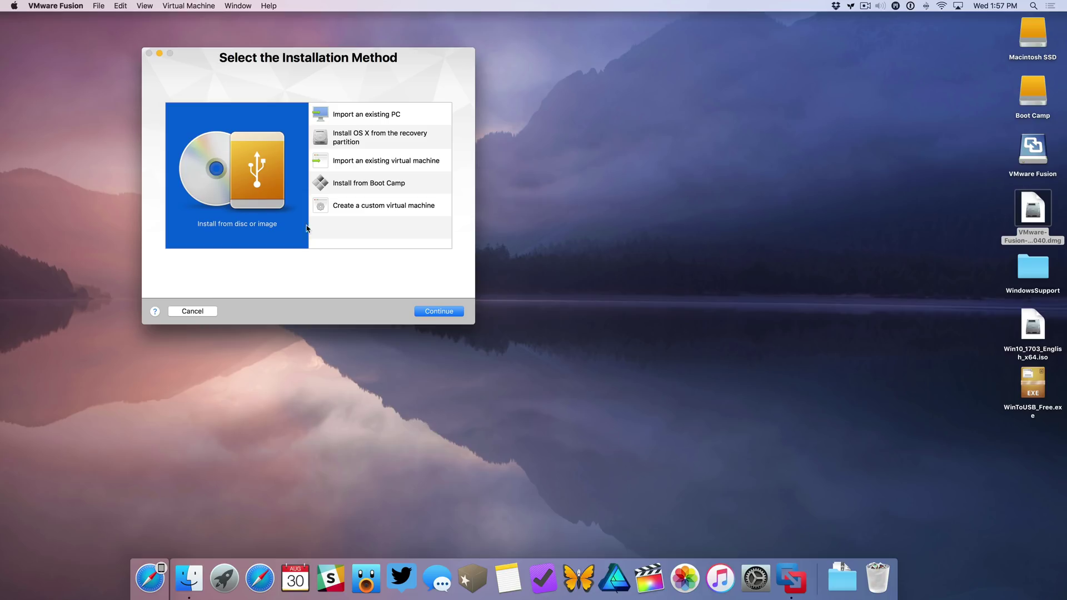
- Install from disc or image using Win10_1703_English_x64.iso from the desktop
left_click(439, 311)
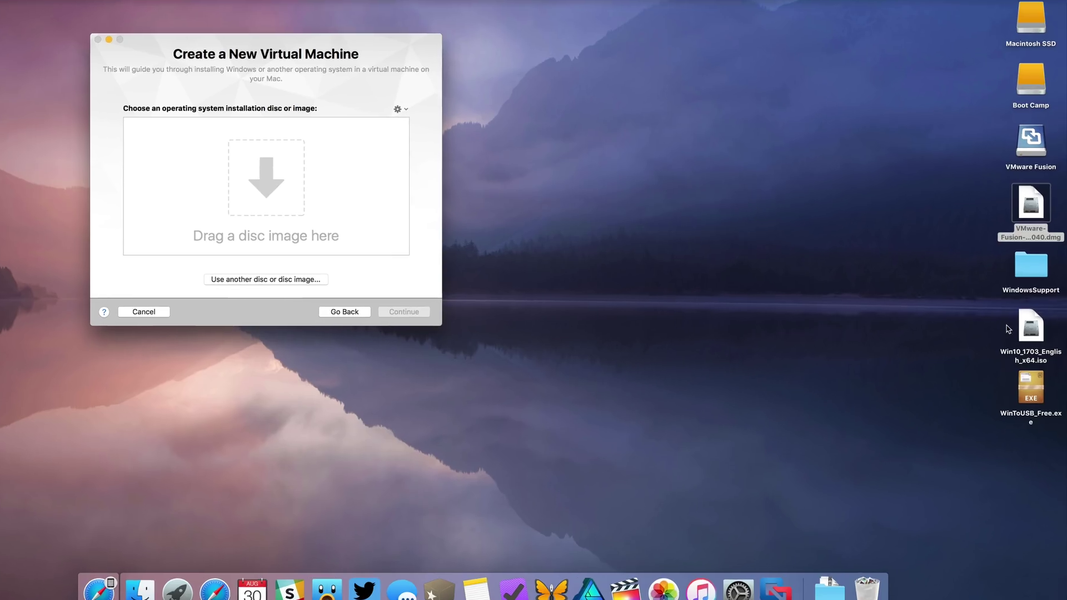
left_click(1033, 325)
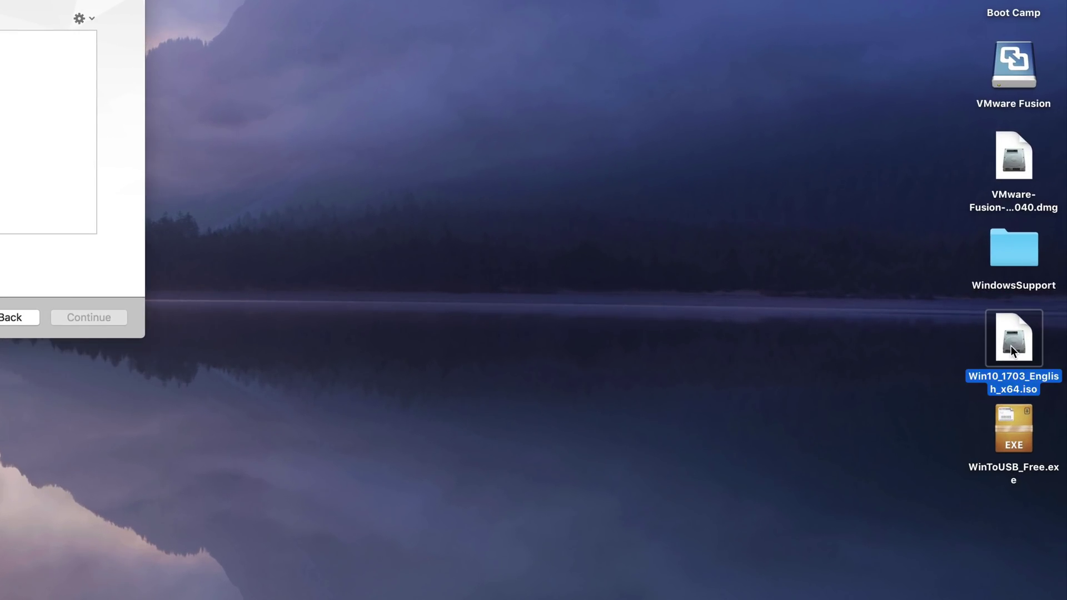
left_click_drag(1012, 346, 159, 140)
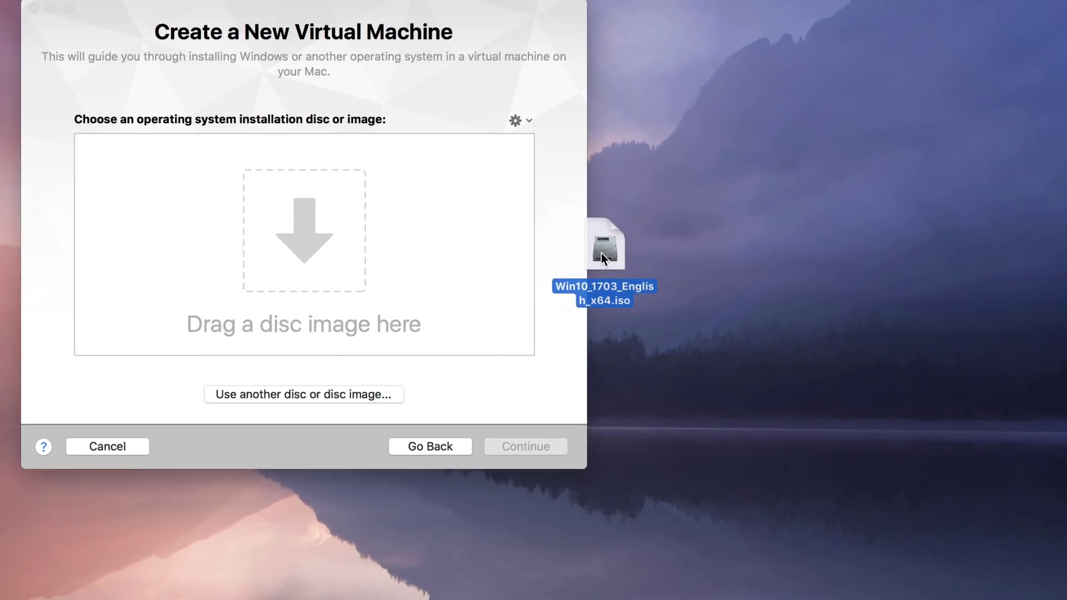
left_click_drag(601, 256, 333, 267)
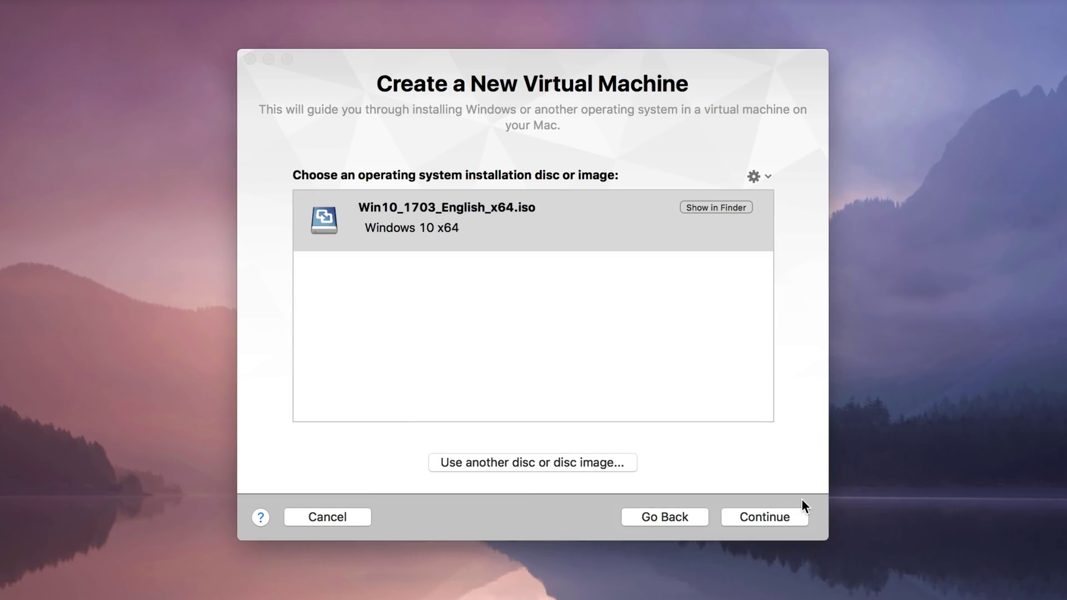
left_click(795, 515)
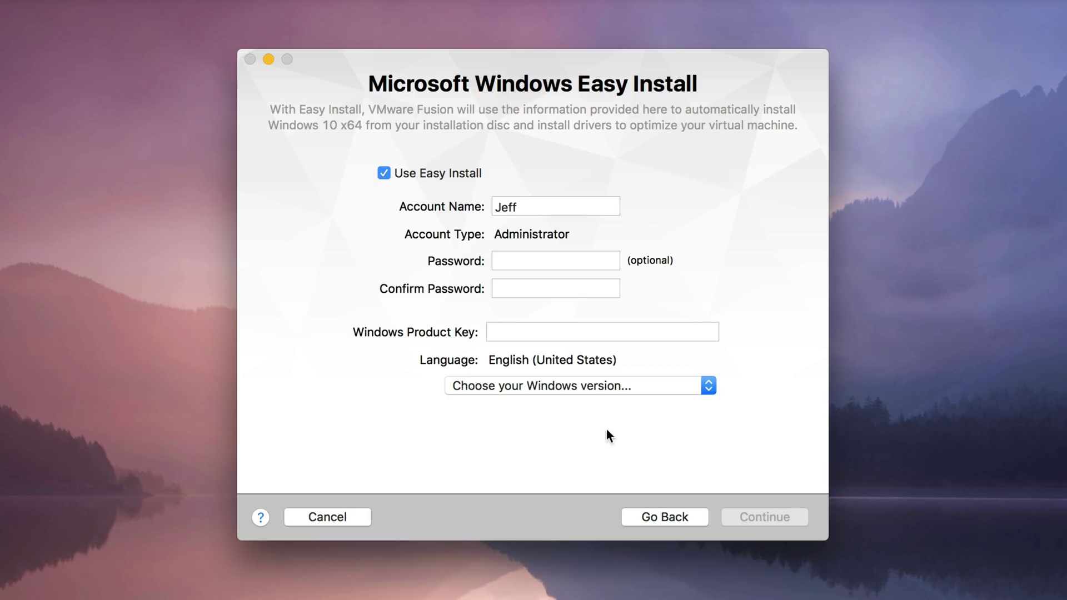
- Choose Windows 10 Pro with no product key and the More Isolated integration level
left_click(574, 388)
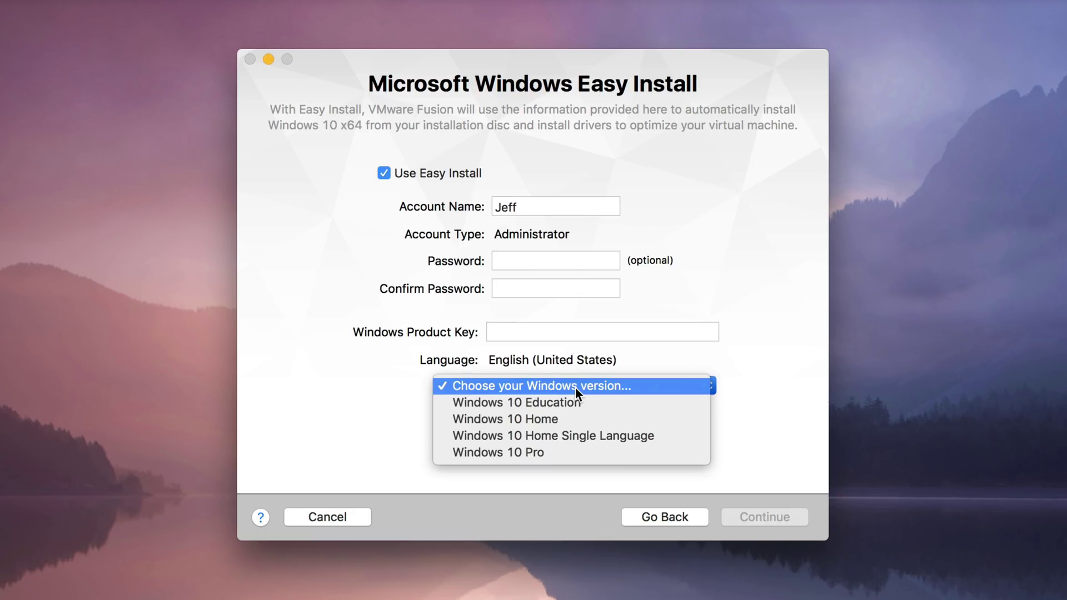
left_click(588, 455)
left_click(800, 512)
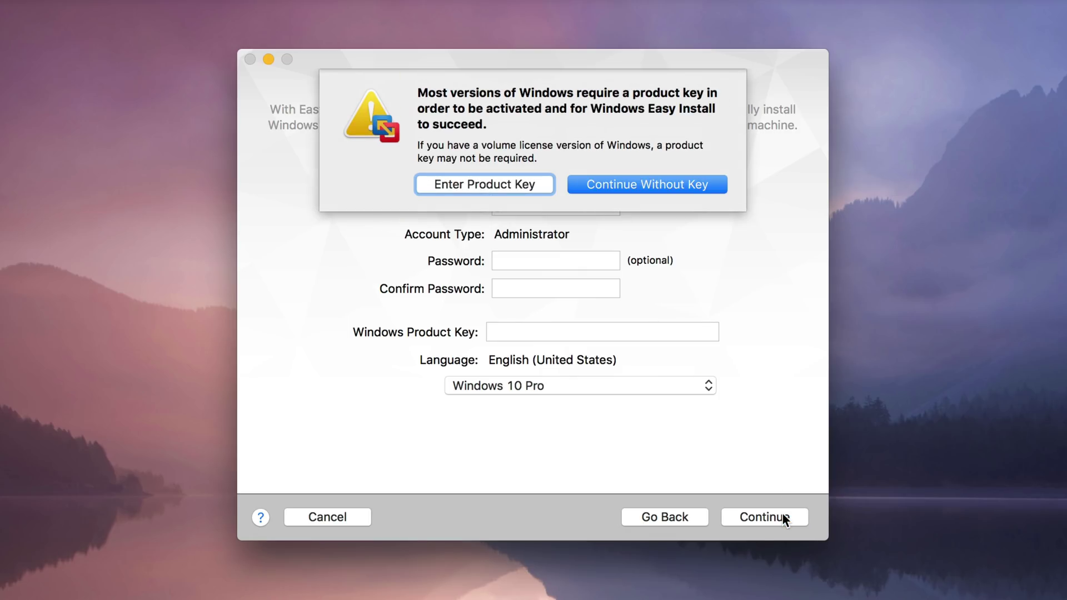
left_click(667, 186)
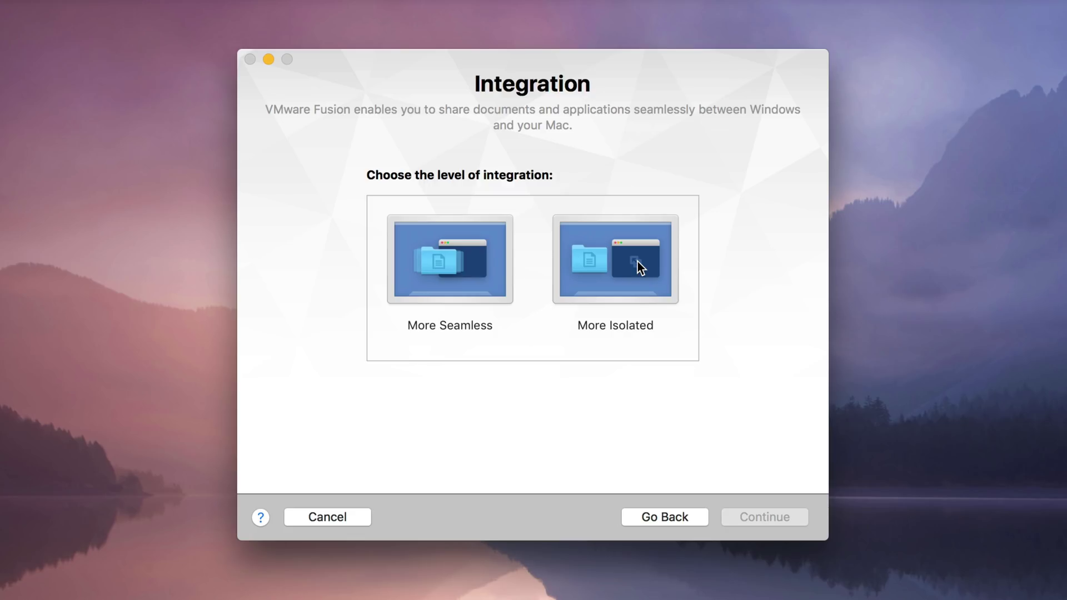
left_click(638, 262)
left_click(768, 516)
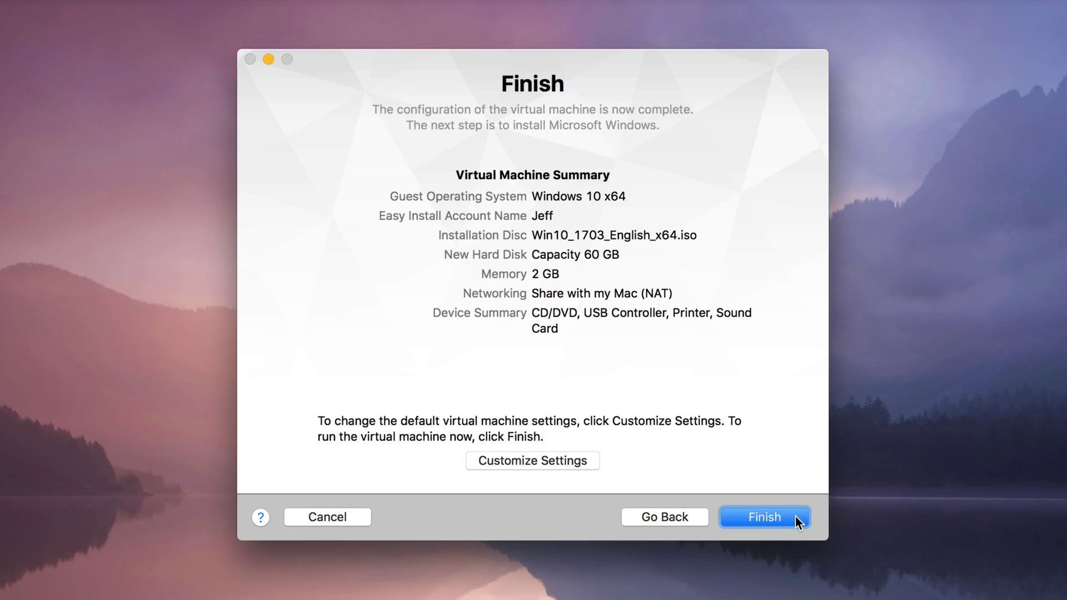
- Finish setup and save the VM as 'Windows 10 x64' in the Virtual Machines folder
left_click(795, 517)
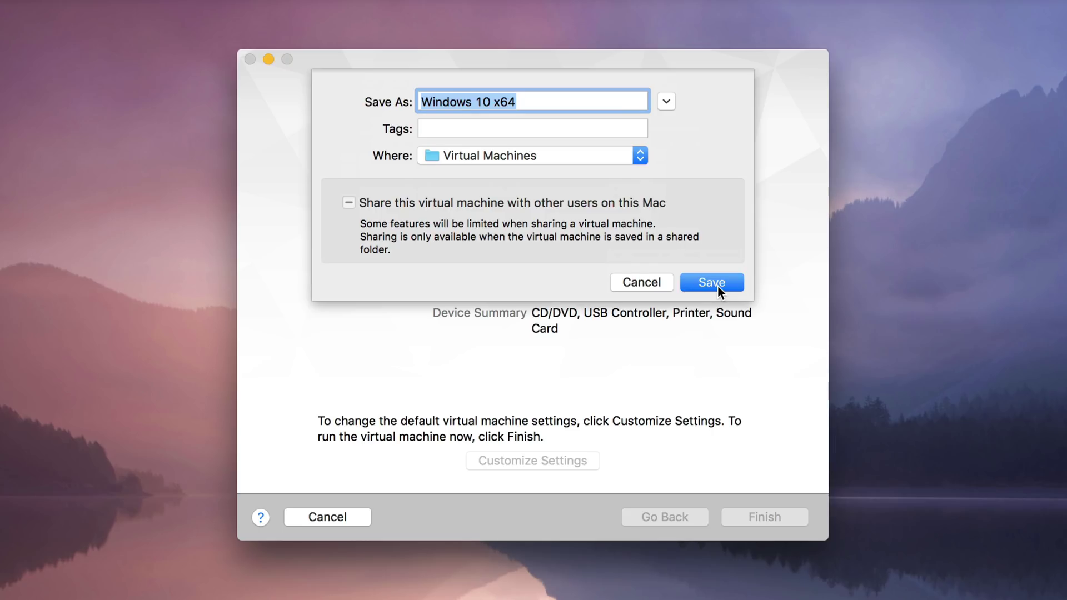
left_click(711, 282)
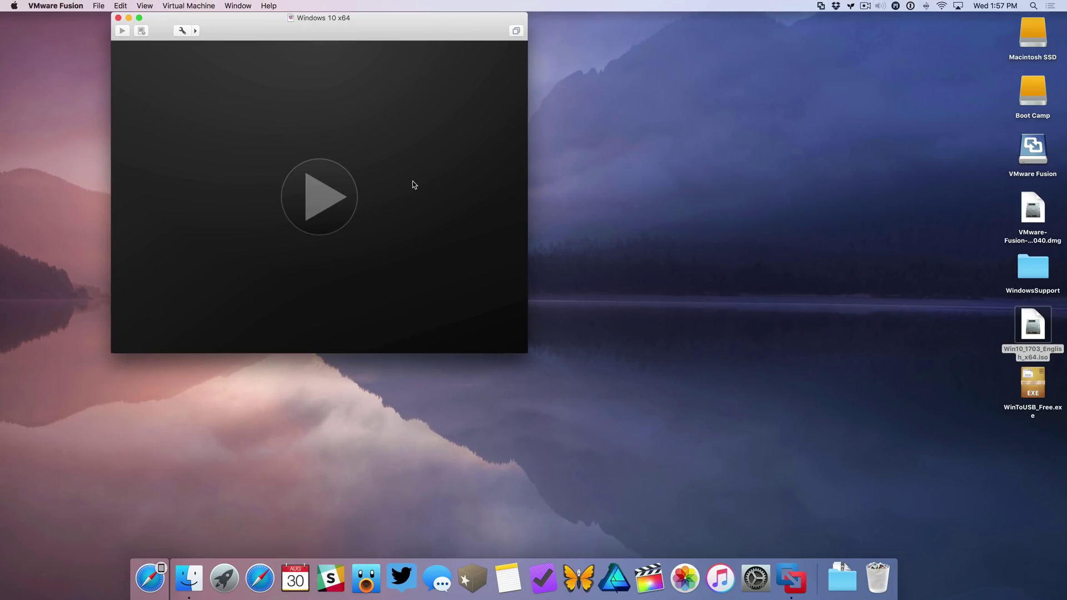
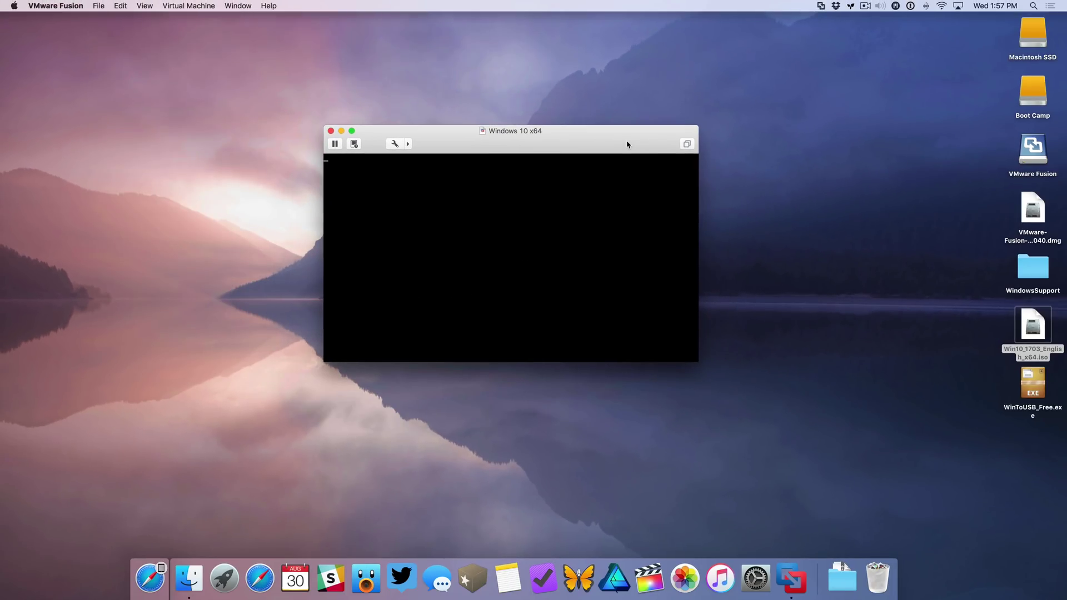
- Move the VM window up-left and answer Yes to network discovery once the Windows 10 desktop appears
left_click_drag(616, 142, 561, 94)
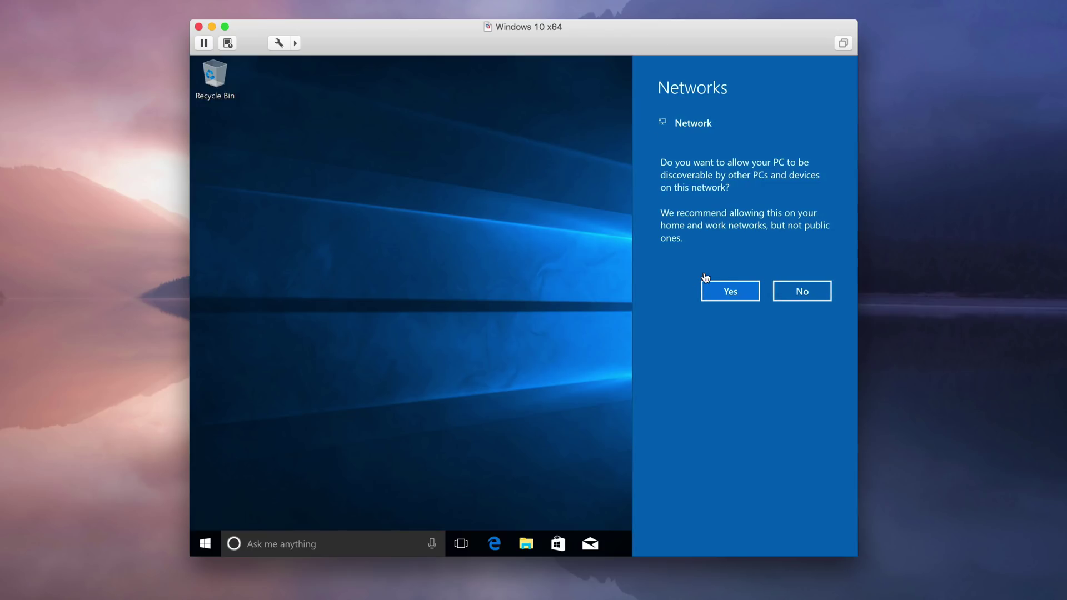
left_click(744, 290)
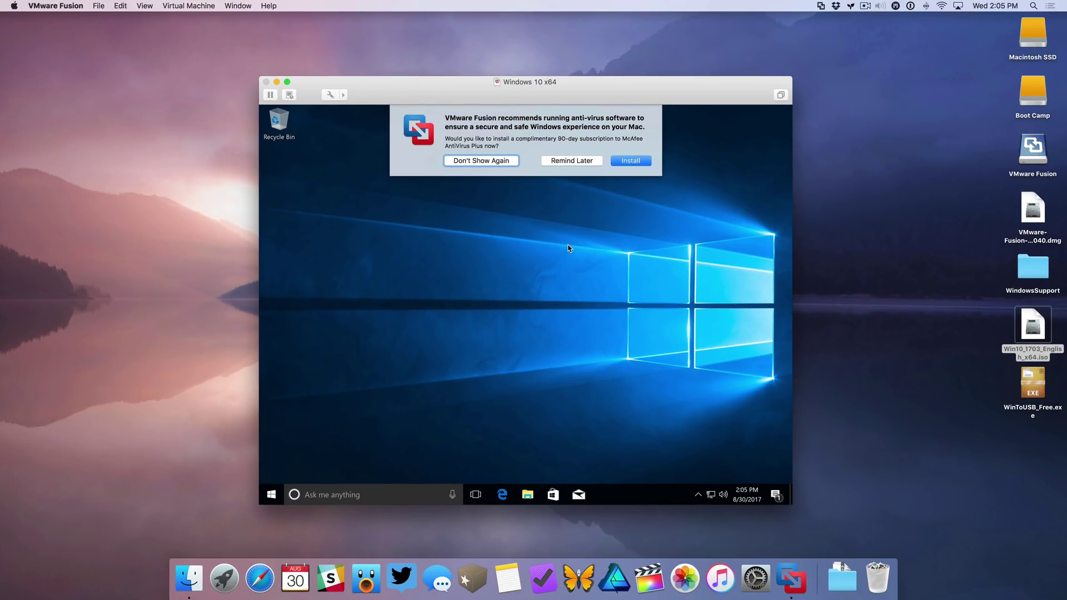
- Choose Don't Show Again on the anti-virus offer, then eject "Boot Camp" from the Mac desktop
left_click(495, 161)
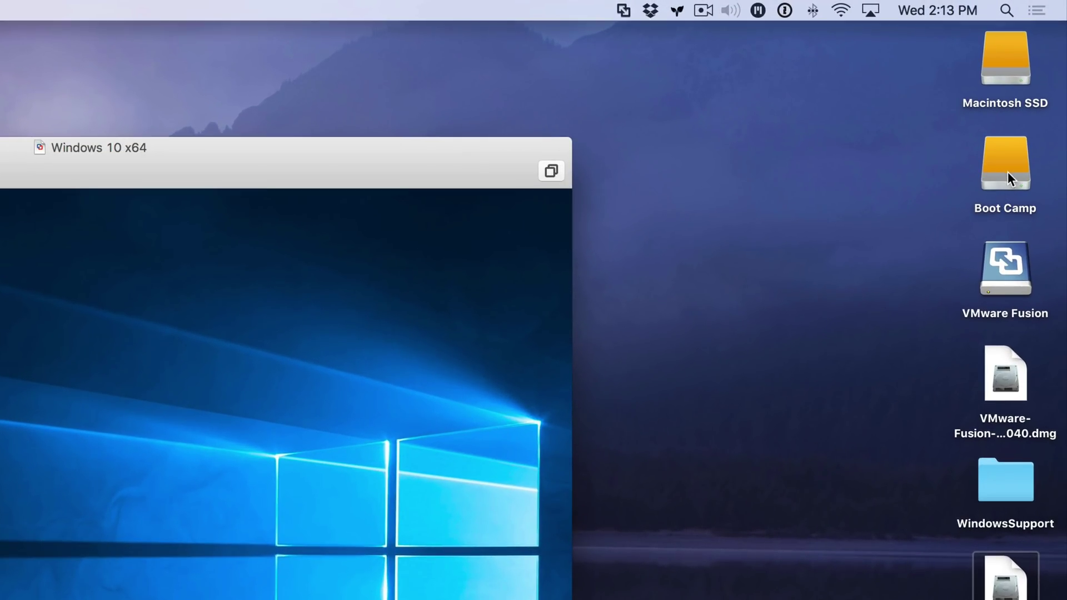
right_click(1002, 175)
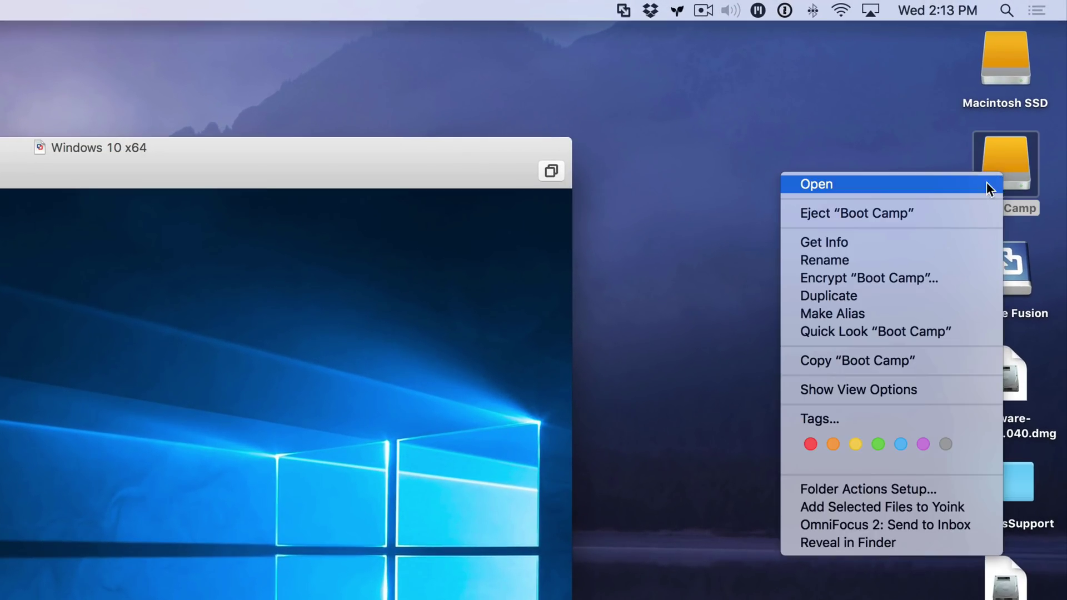
left_click(940, 214)
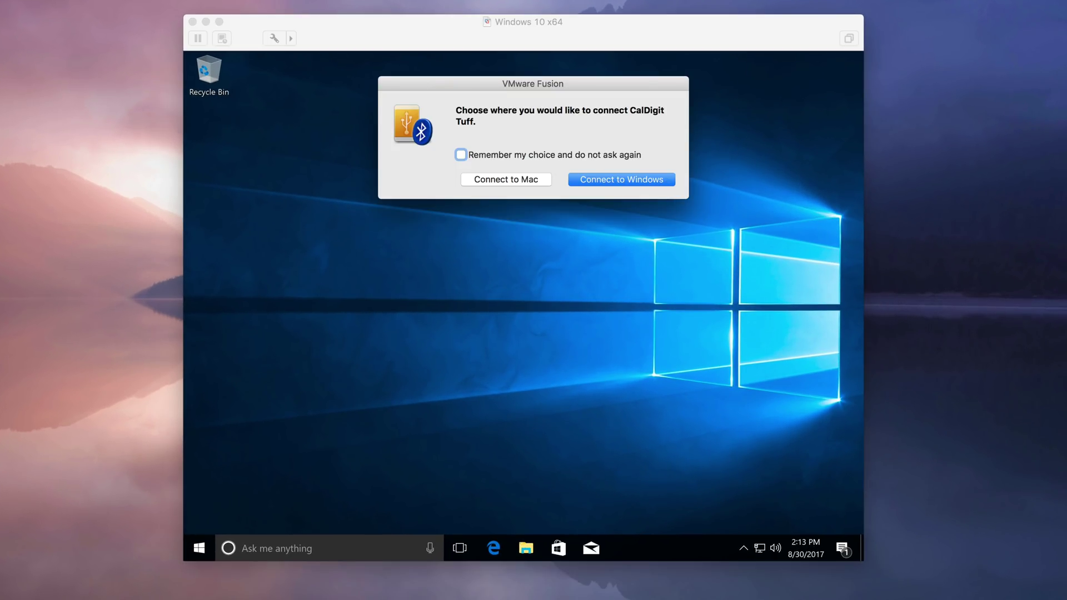
- Choose Connect to Windows for the CalDigit Tuff drive
left_click(626, 179)
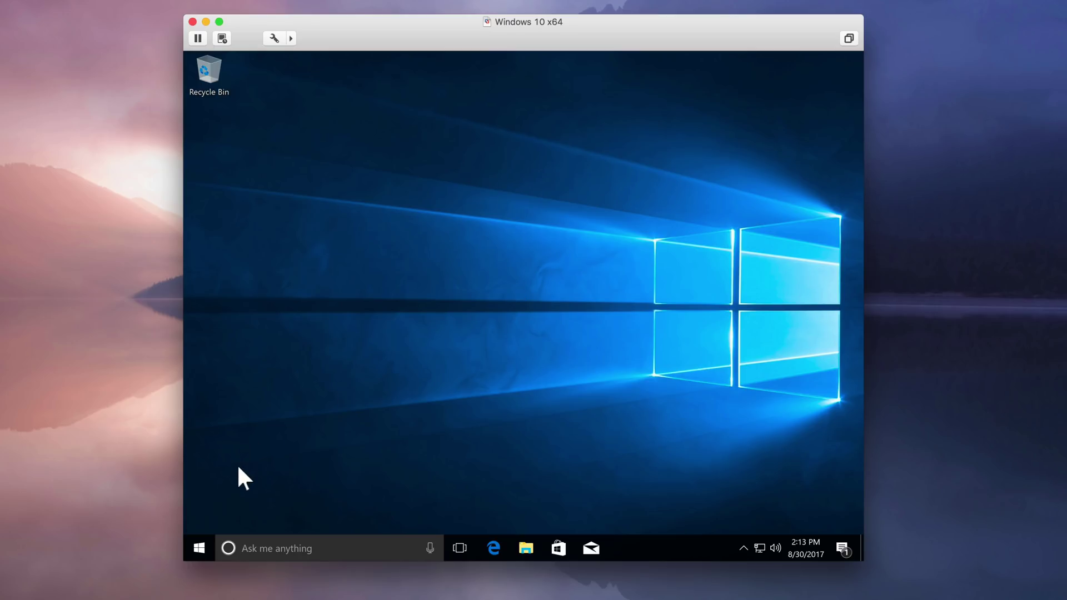
- Open Disk Management via Win+X and delete Disk 1's 931.19 GB volume, confirming with Yes
right_click(200, 548)
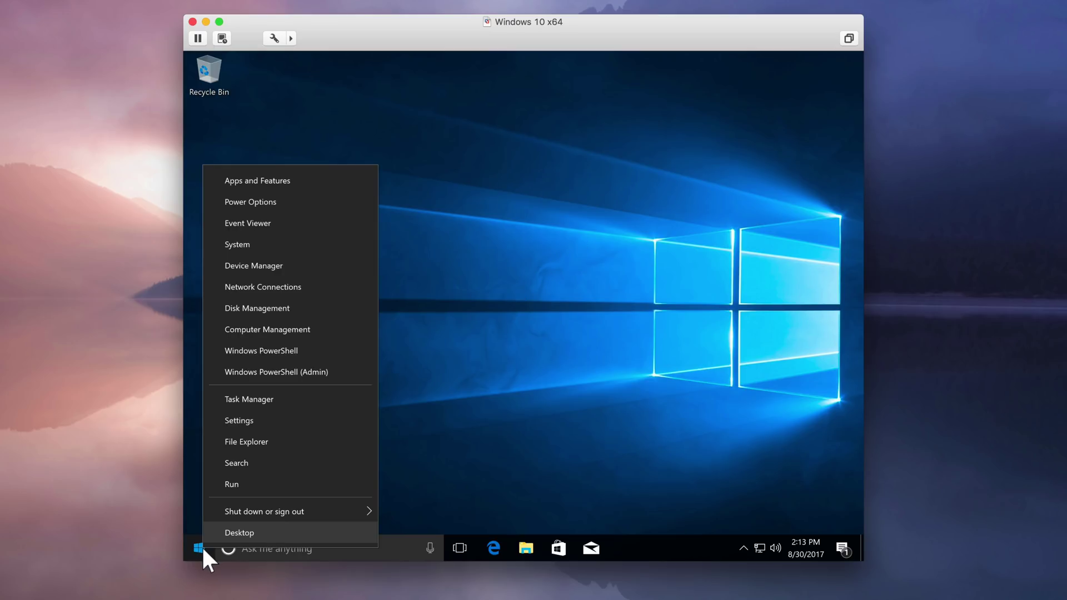
left_click(314, 319)
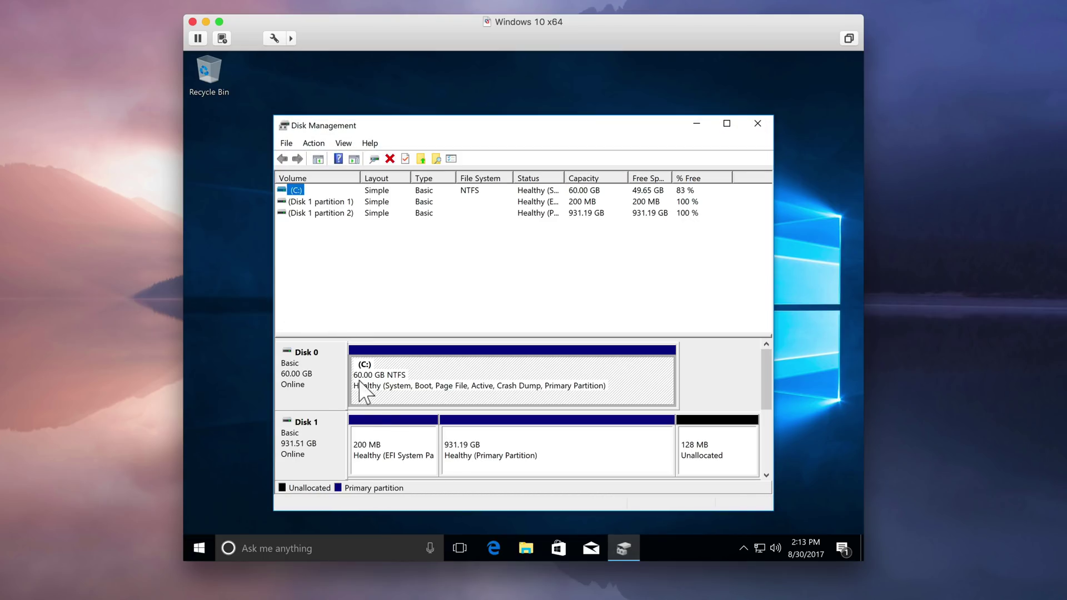
left_click(414, 443)
left_click(552, 449)
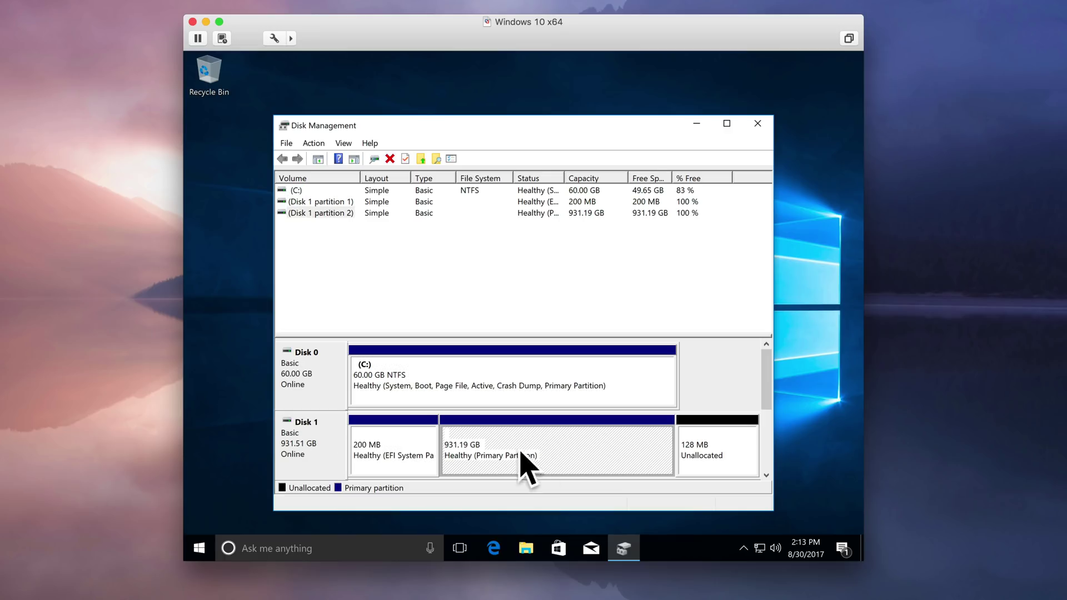
right_click(560, 441)
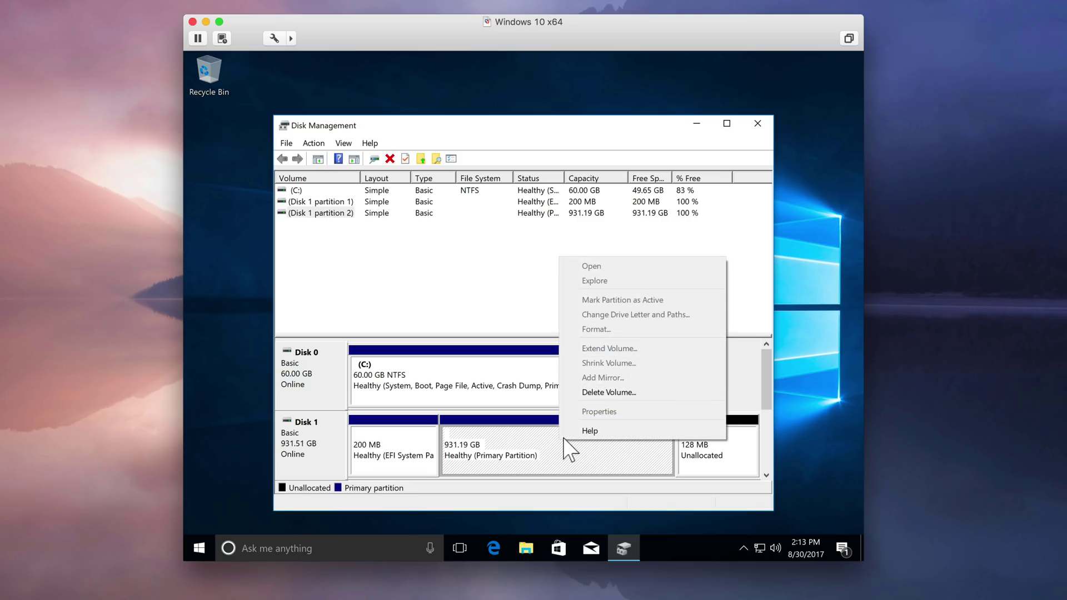
left_click(605, 393)
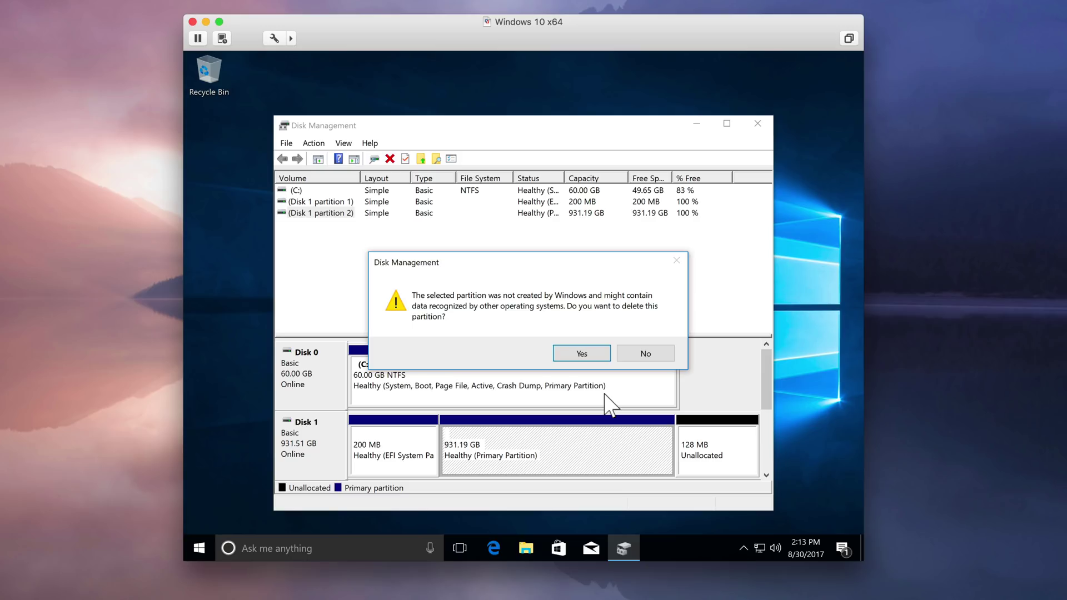
left_click(584, 354)
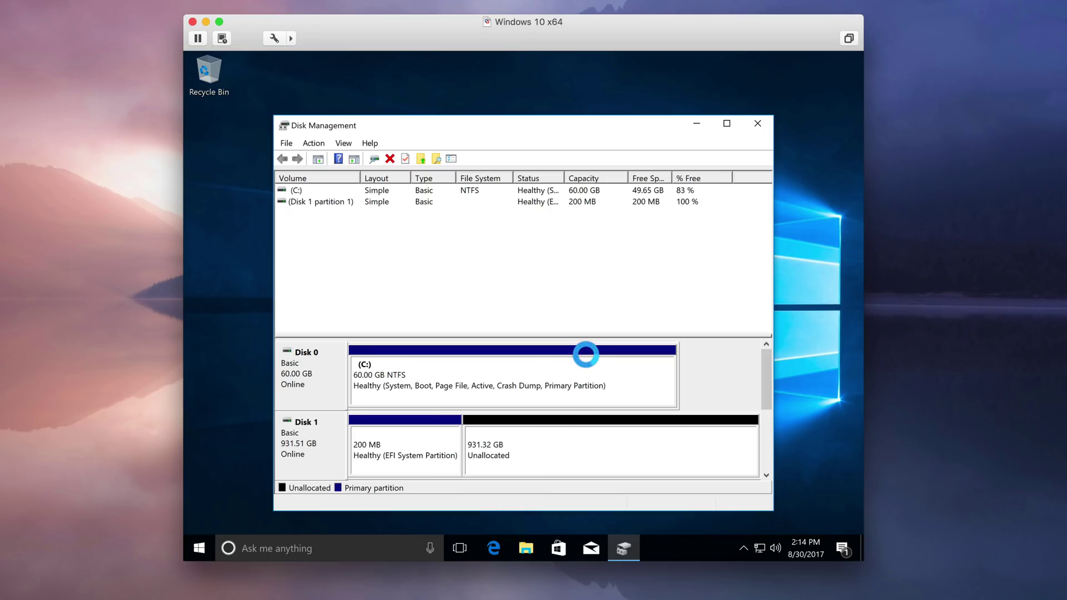
- Start a New Simple Volume on the unallocated space, keeping 953668 MB and drive letter E
right_click(554, 442)
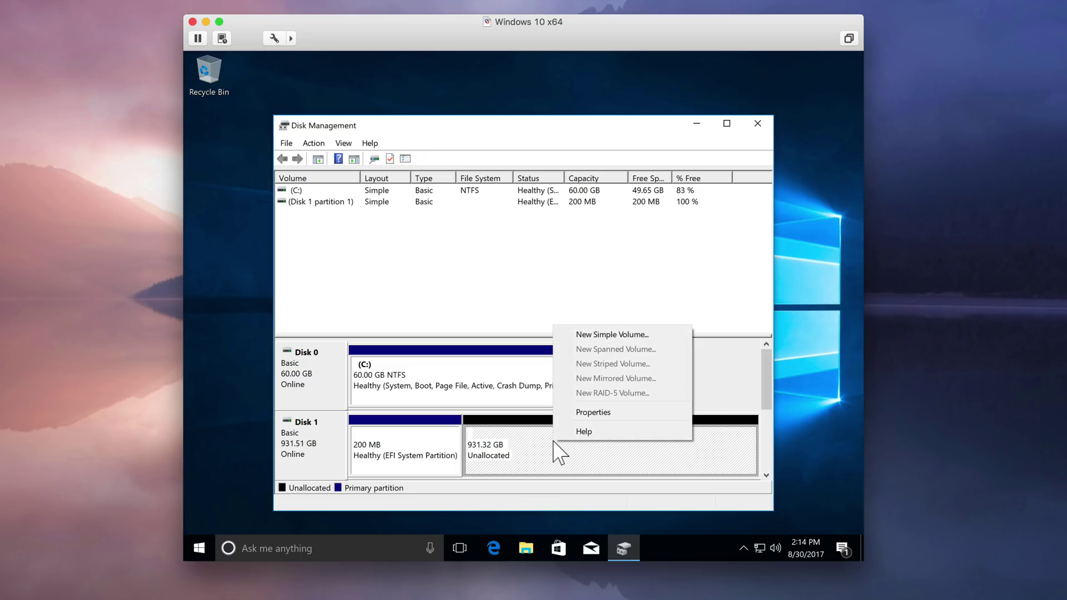
left_click(604, 337)
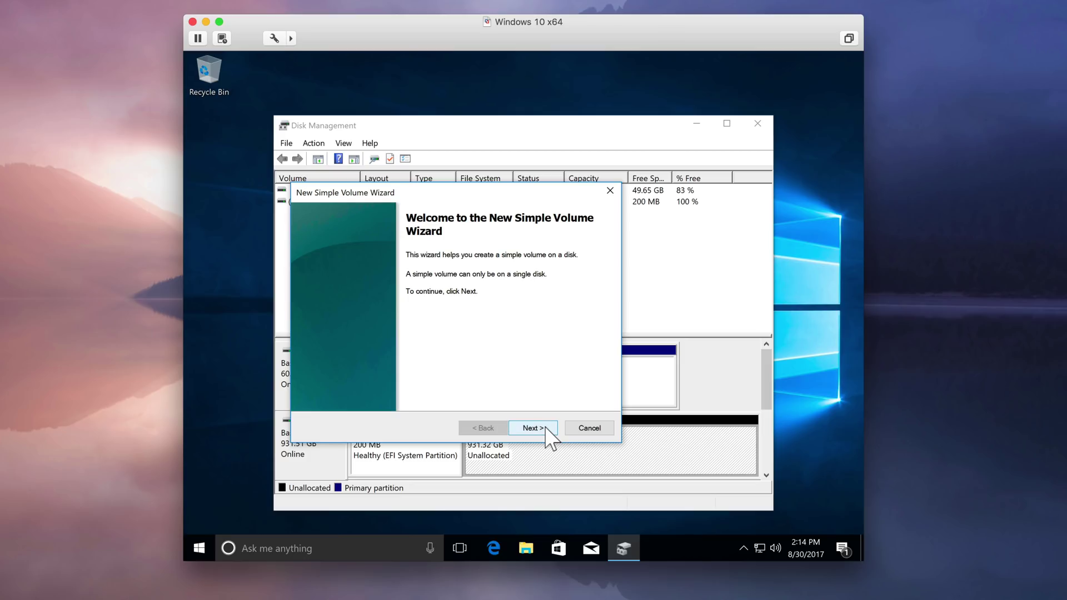
left_click(545, 429)
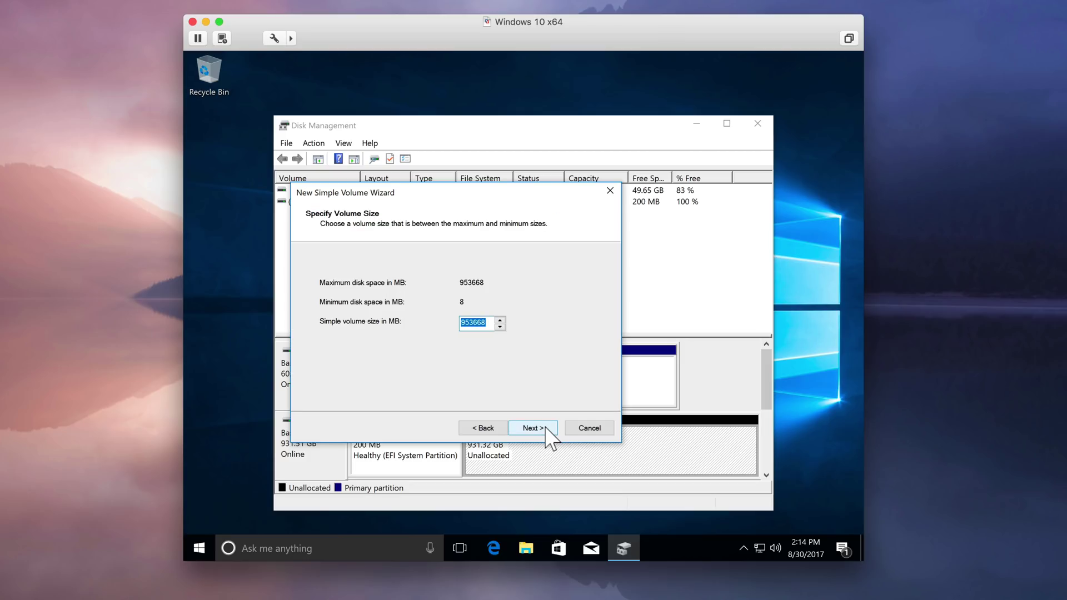
left_click(546, 429)
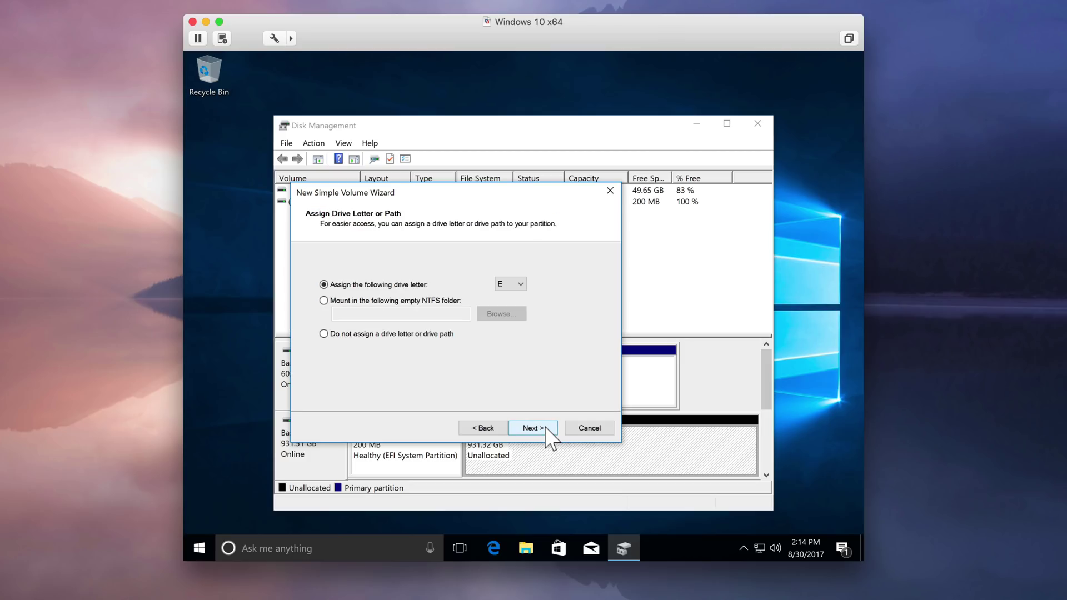
left_click(546, 429)
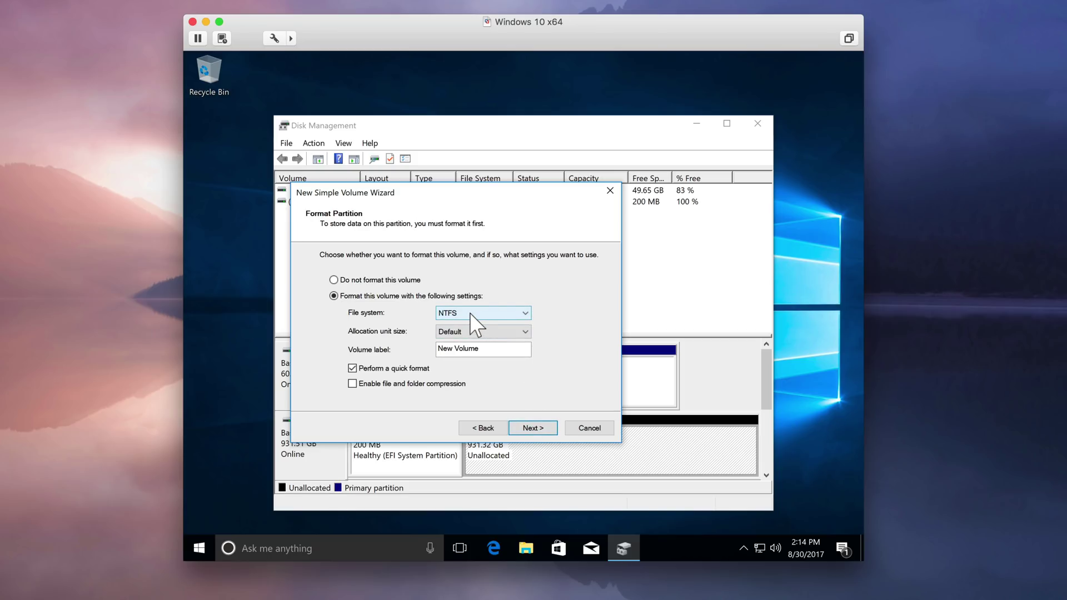
- Format the volume as NTFS labelled 'Boot Camp', finish, and close Disk Management
left_click(486, 350)
double_click(487, 350)
left_click(487, 349)
left_click_drag(487, 349, 437, 350)
type("Boot Camp")
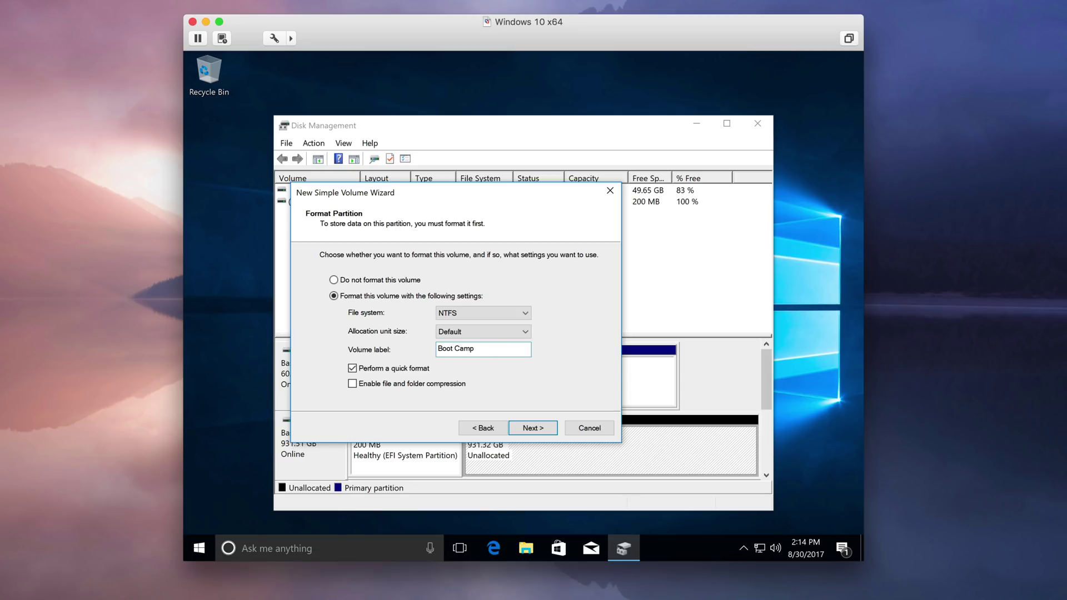
left_click(555, 428)
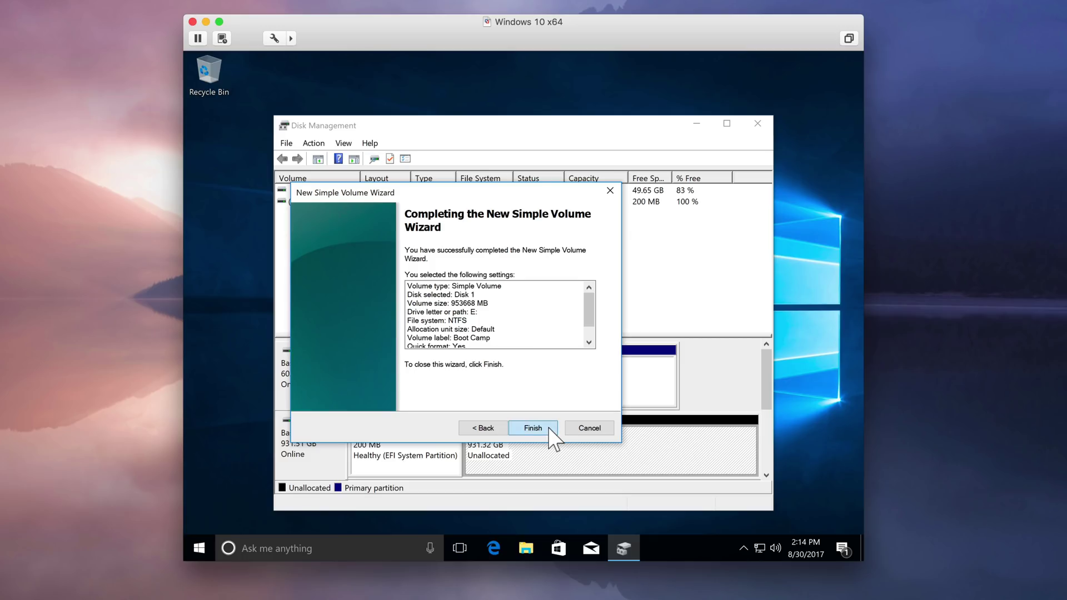
left_click(532, 428)
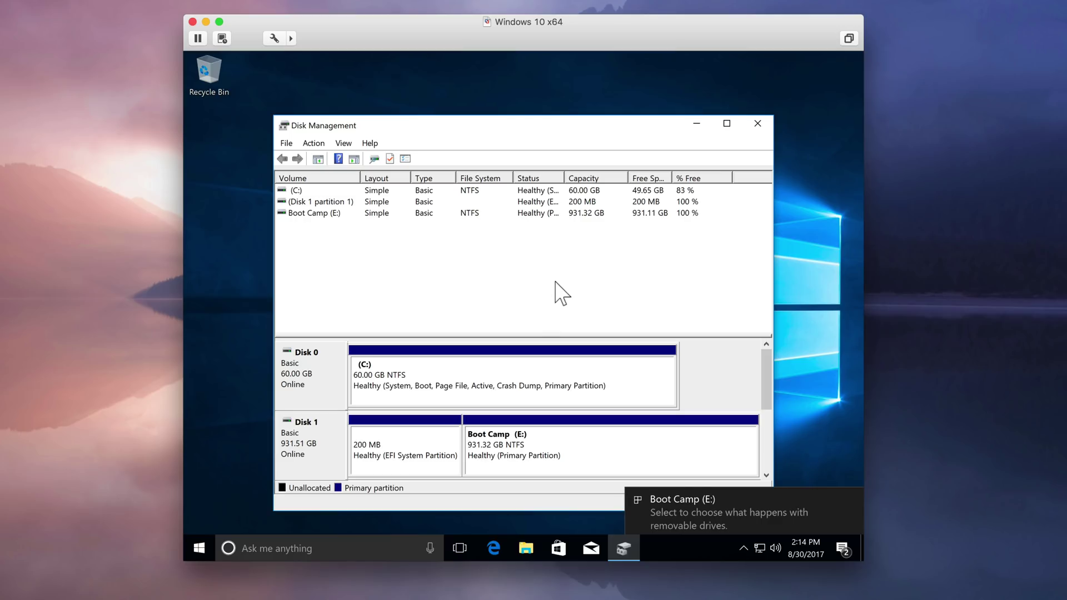
left_click(757, 123)
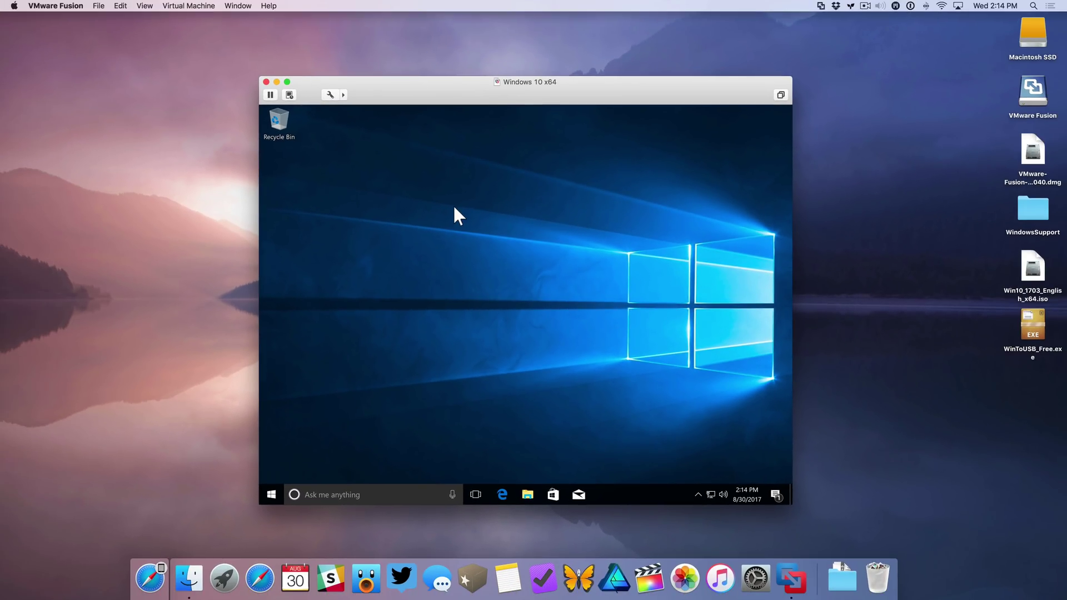
- Load Win10_1703_English_x64.iso from the Desktop into the VM's CD/DVD (SATA) drive
left_click(200, 8)
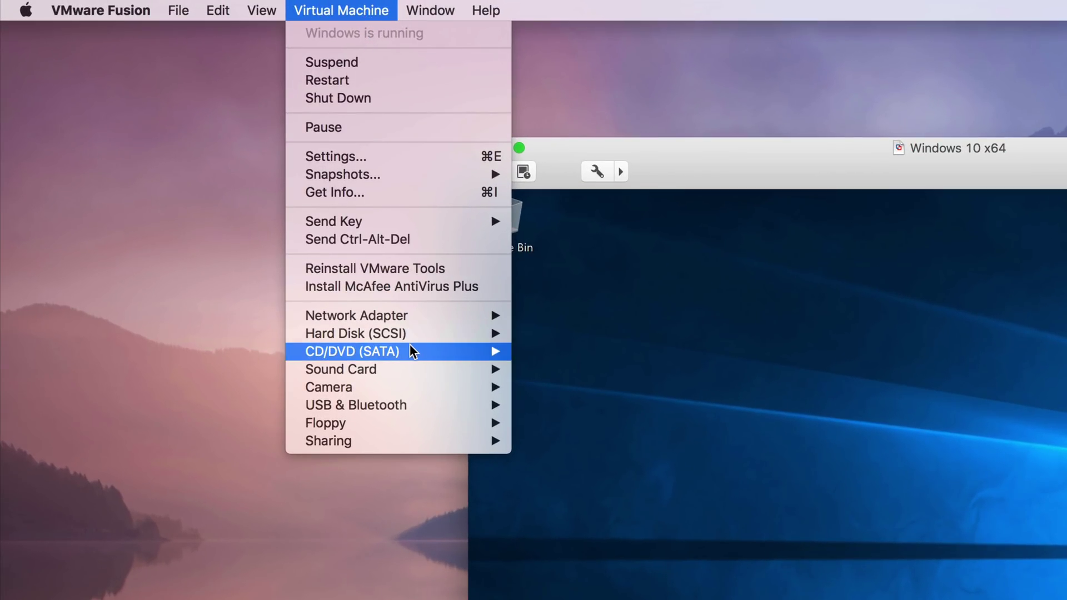
mouse_move(412, 350)
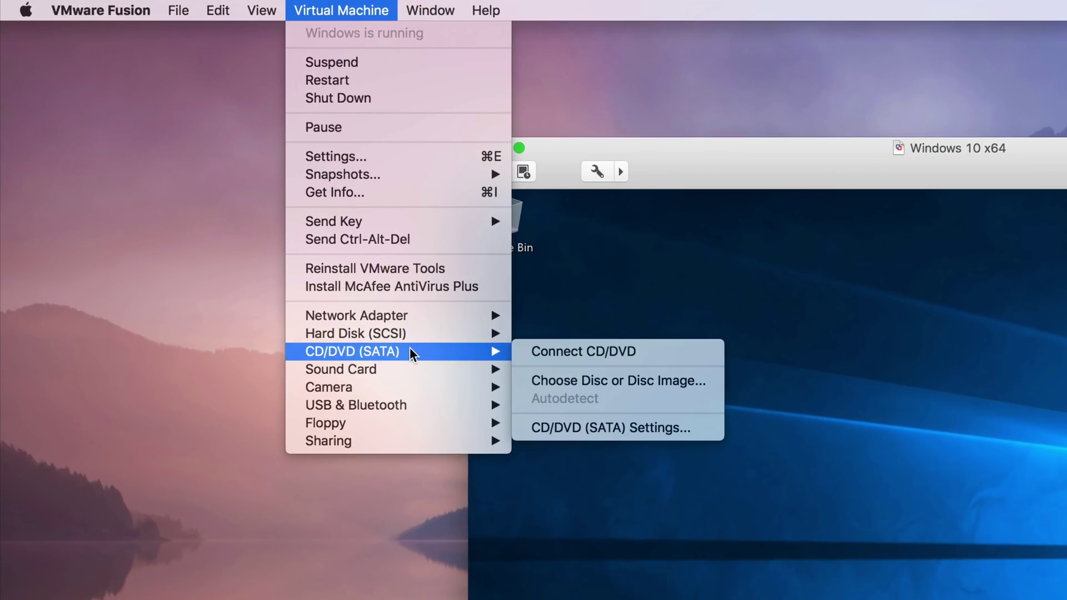
left_click(659, 381)
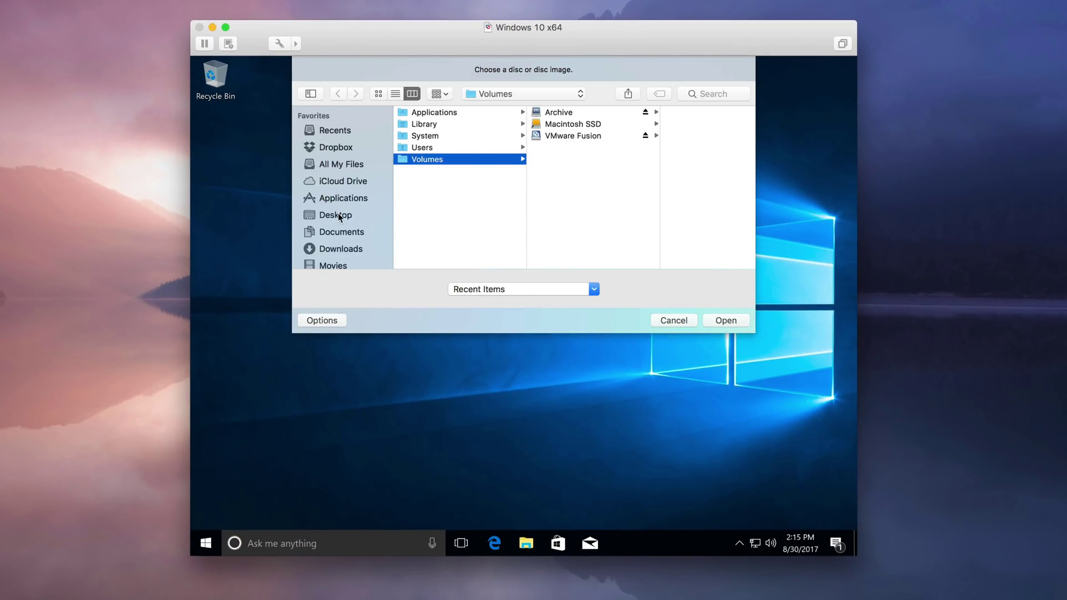
left_click(339, 217)
left_click(445, 125)
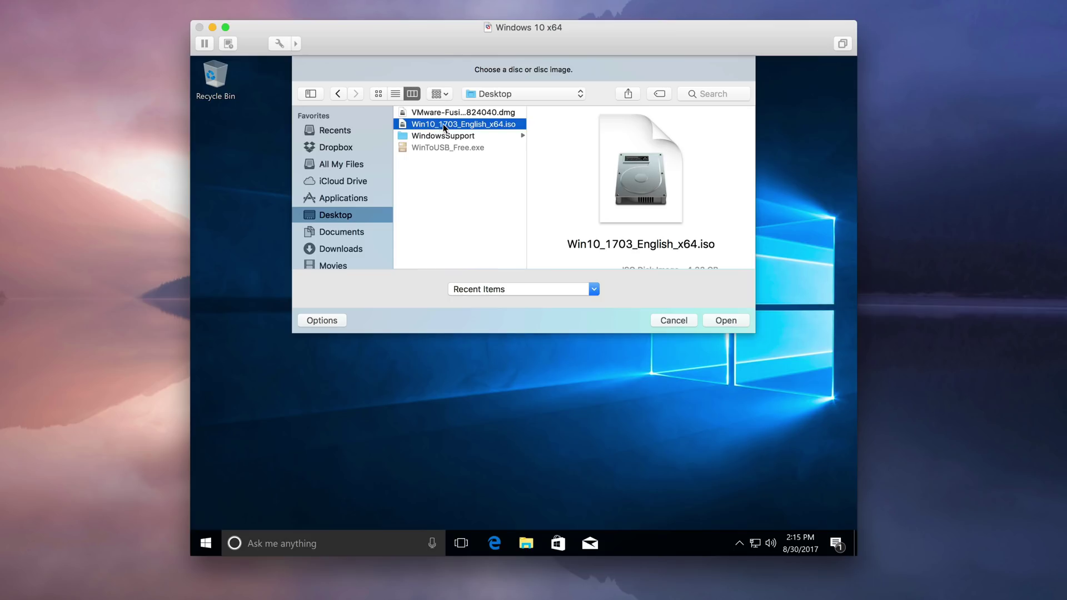
left_click(727, 321)
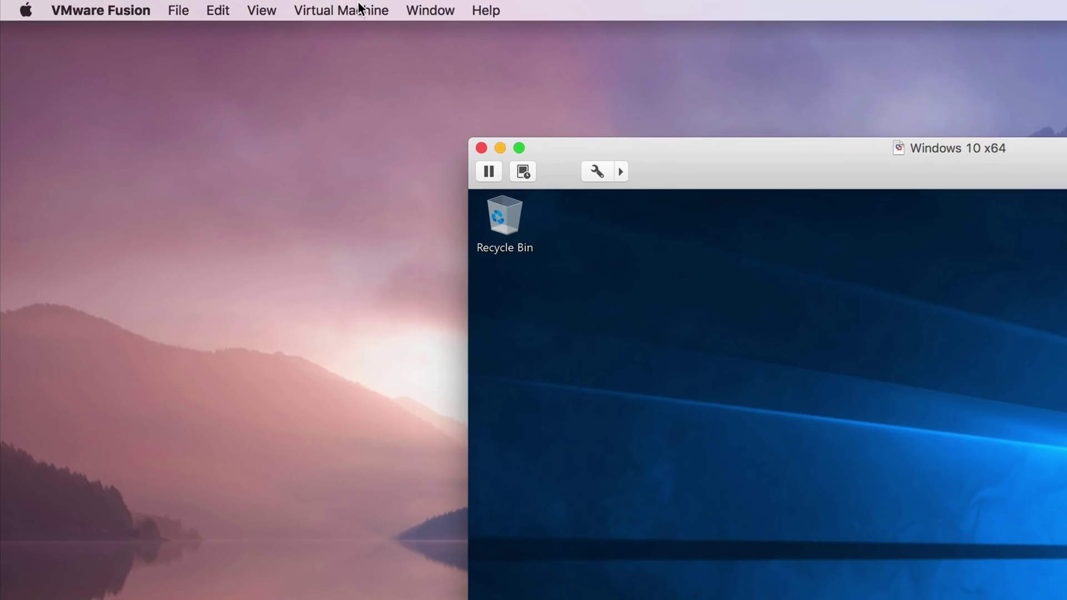
- Connect the CD/DVD drive so Windows mounts the ISO as drive D:
left_click(355, 9)
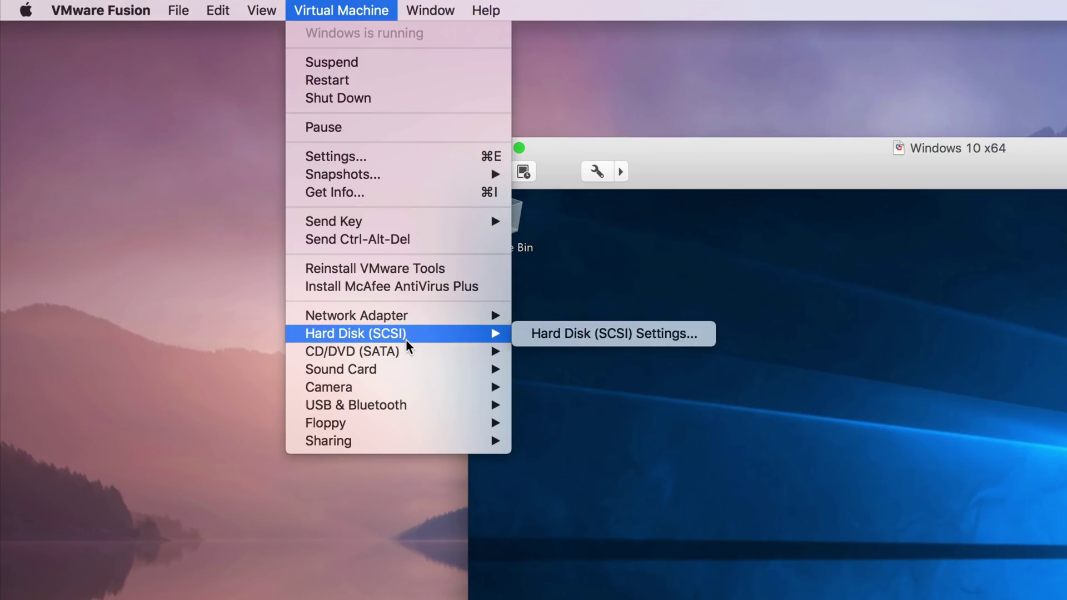
mouse_move(410, 355)
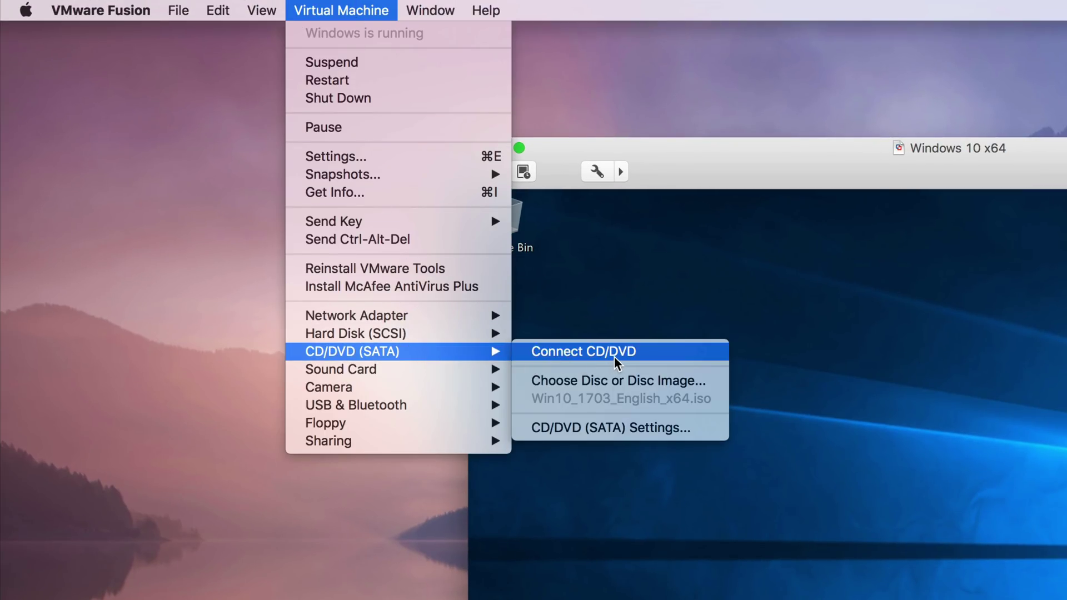
left_click(640, 352)
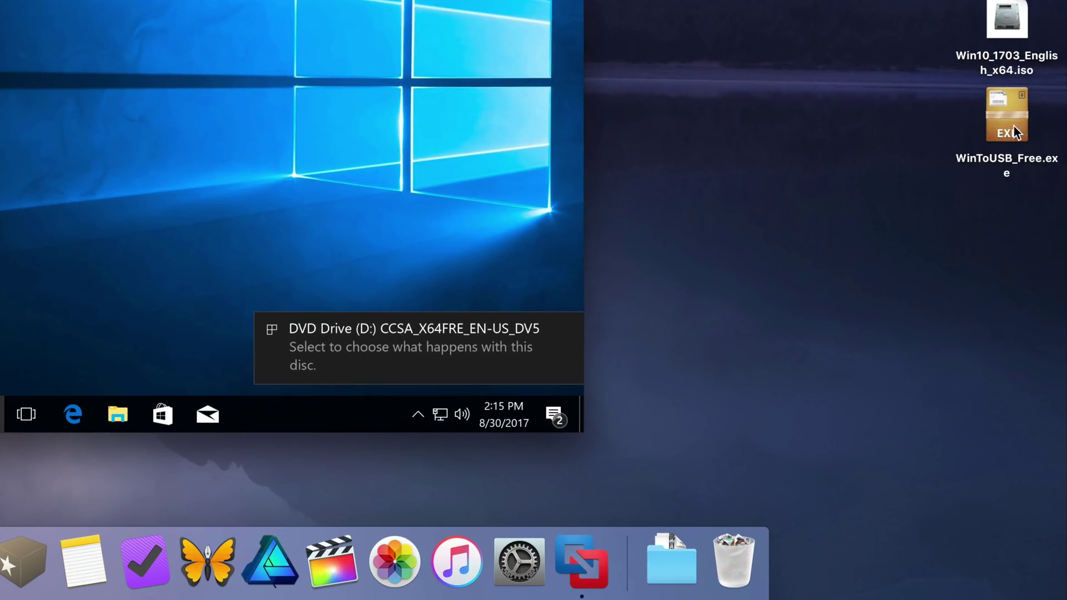
- Copy WinToUSB_Free.exe and the WindowsSupport folder onto the Windows desktop, then select the installer
left_click_drag(1013, 127, 735, 54)
left_click_drag(801, 121, 239, 158)
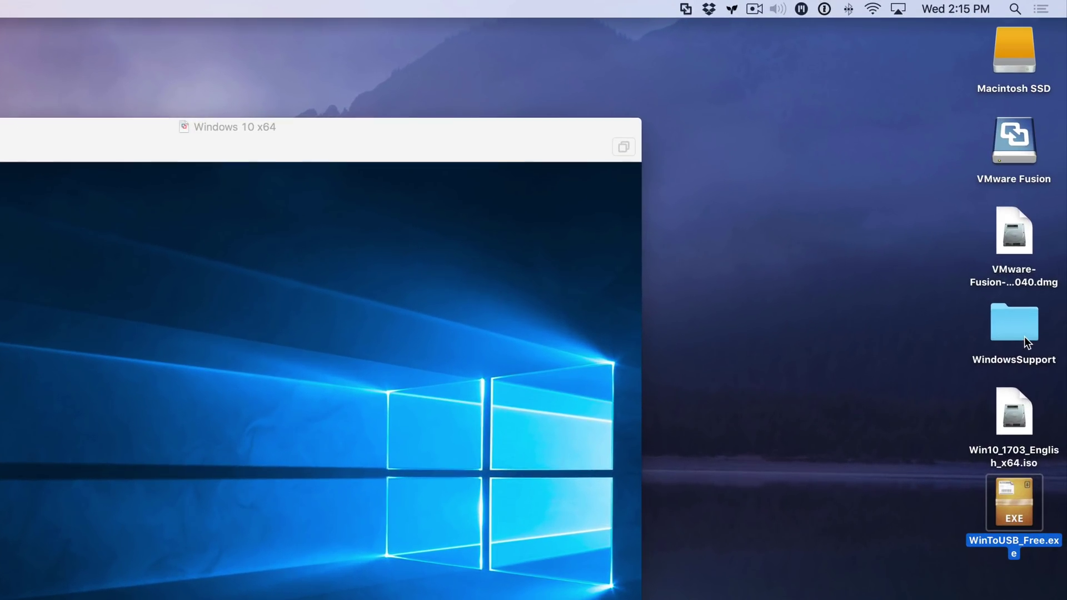
left_click_drag(1015, 327, 287, 230)
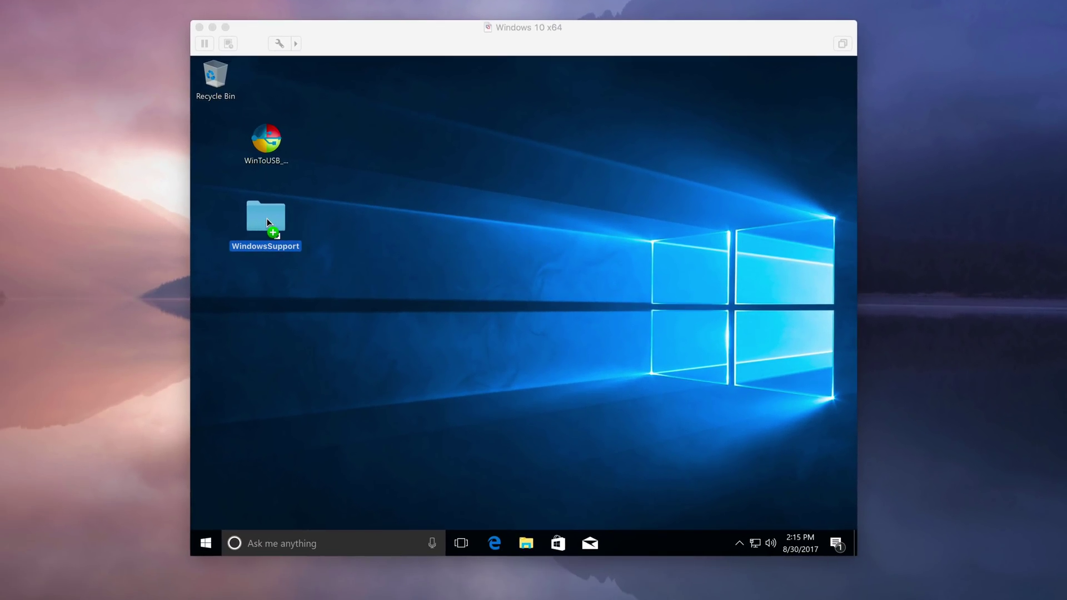
left_click_drag(267, 220, 267, 218)
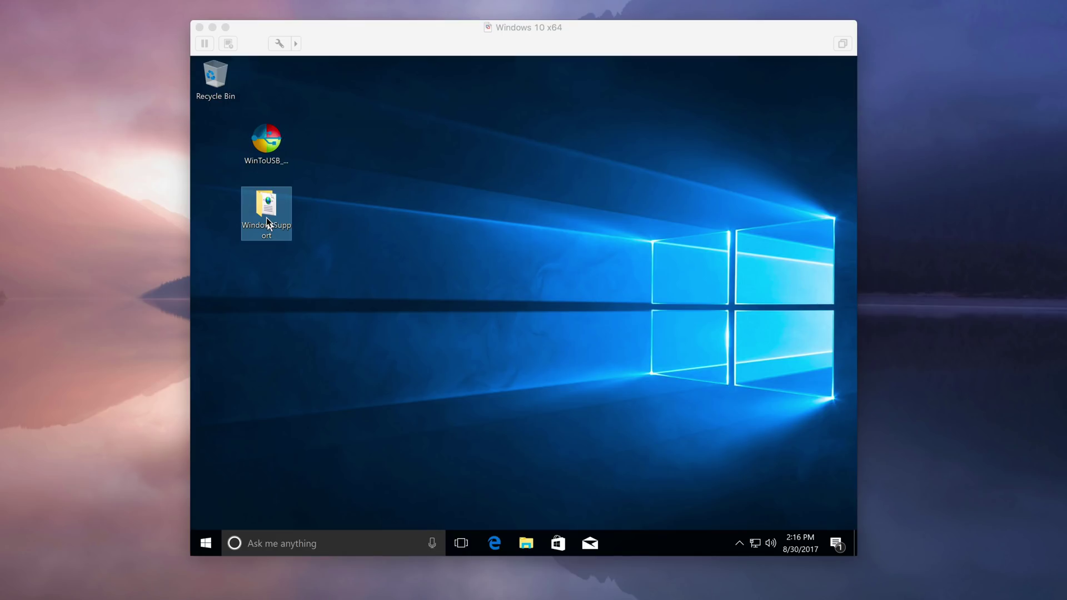
mouse_move(267, 220)
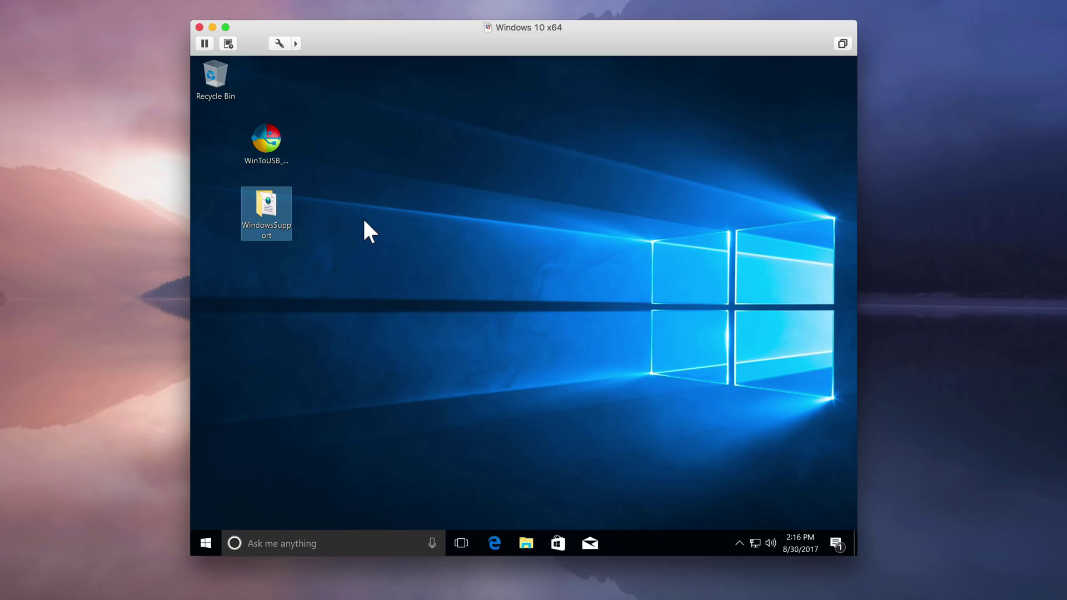
left_click(275, 138)
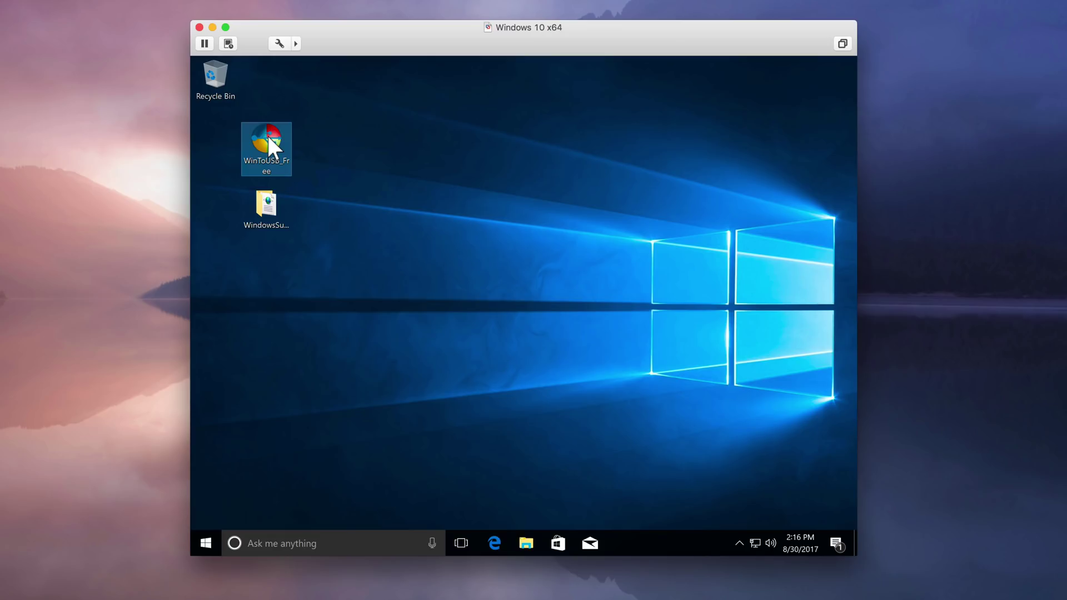
- Run WinToUSB_Free setup in English with default folders and tasks, then close the thank-you page
double_click(269, 139)
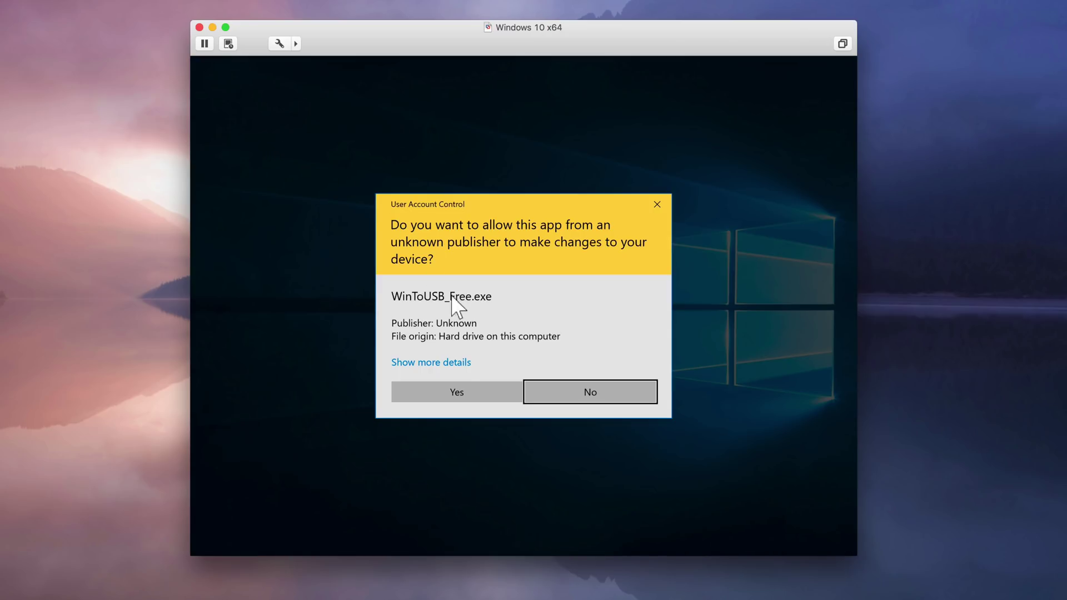
left_click(462, 392)
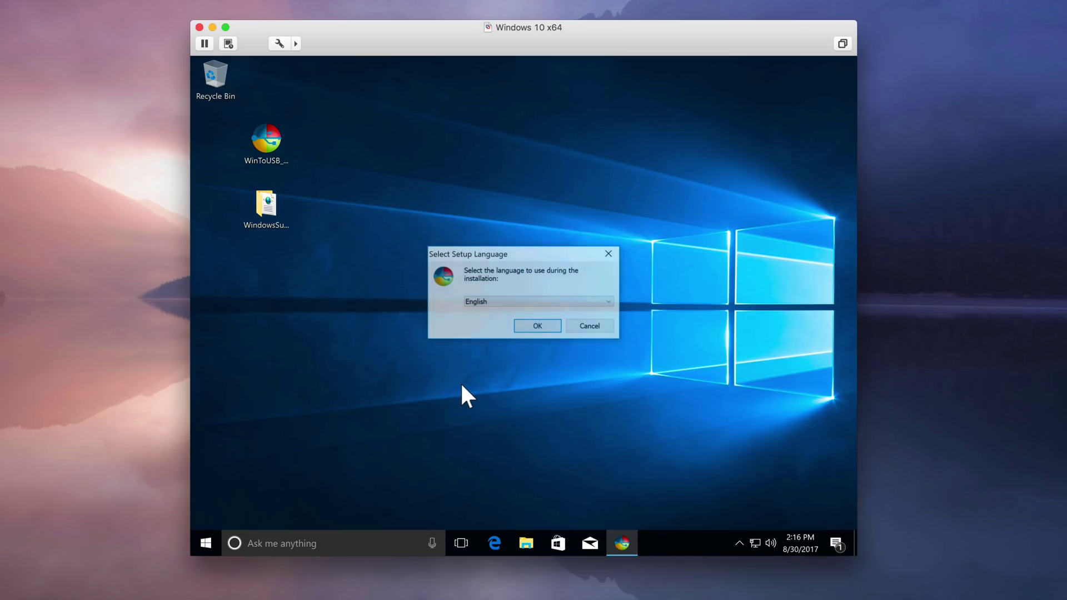
left_click(537, 326)
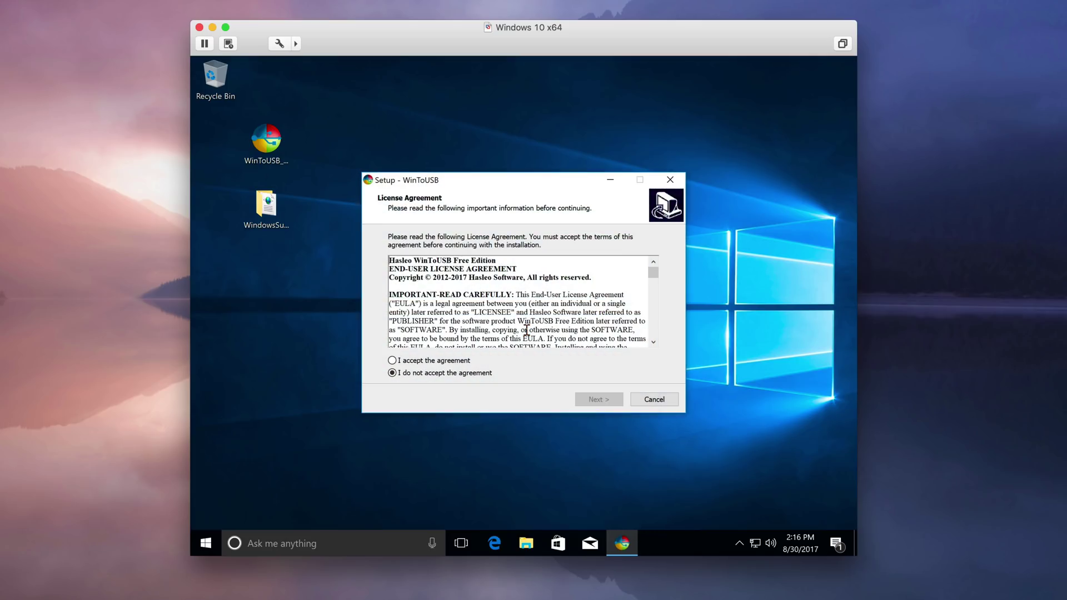
left_click(453, 361)
left_click(595, 399)
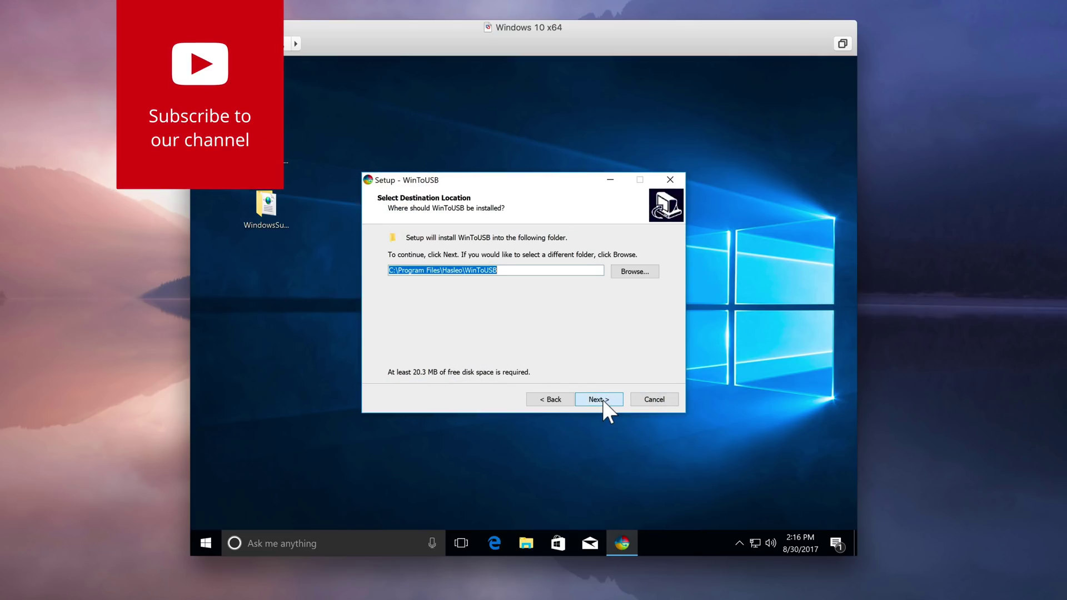
left_click(596, 399)
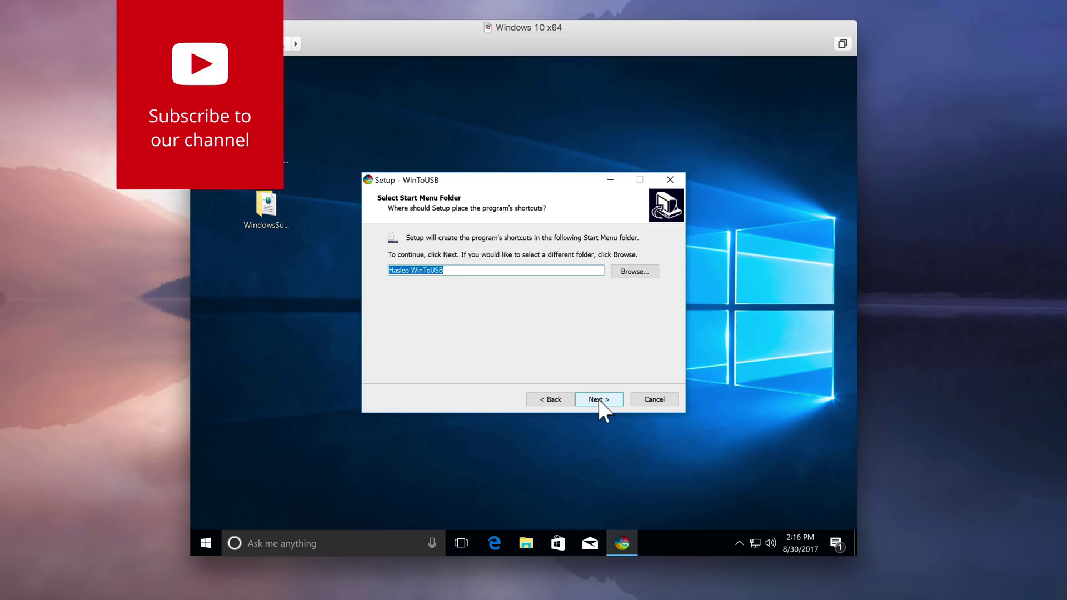
left_click(599, 399)
left_click(601, 399)
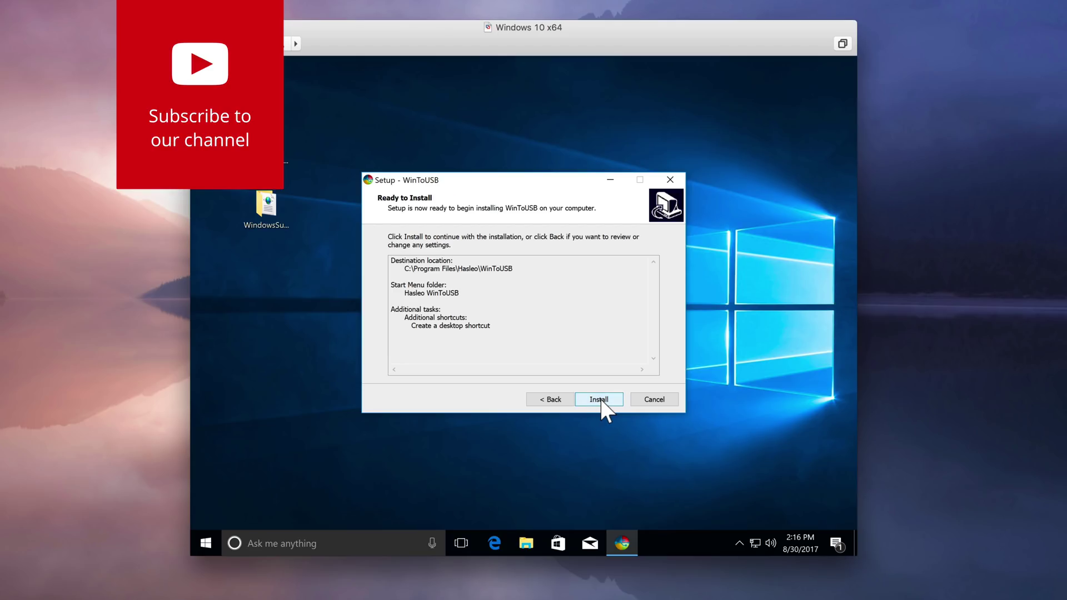
left_click(600, 399)
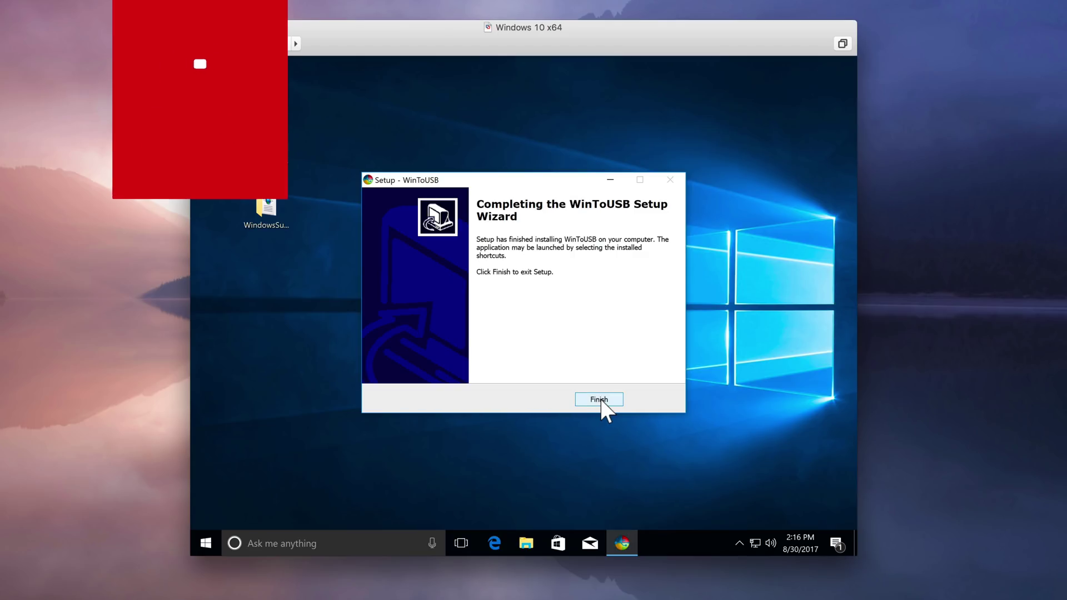
left_click(600, 399)
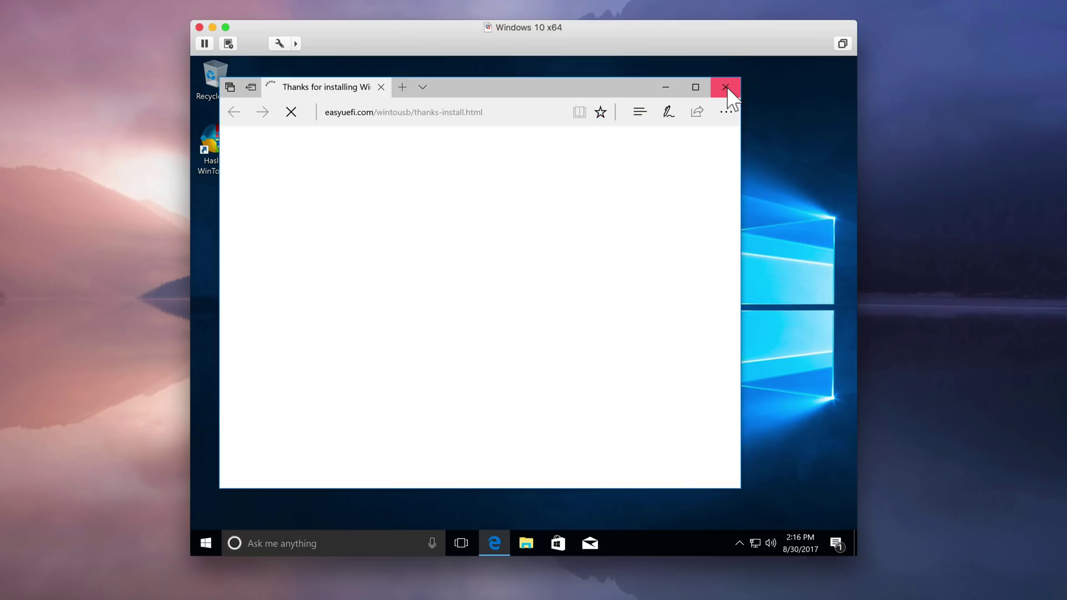
left_click(726, 88)
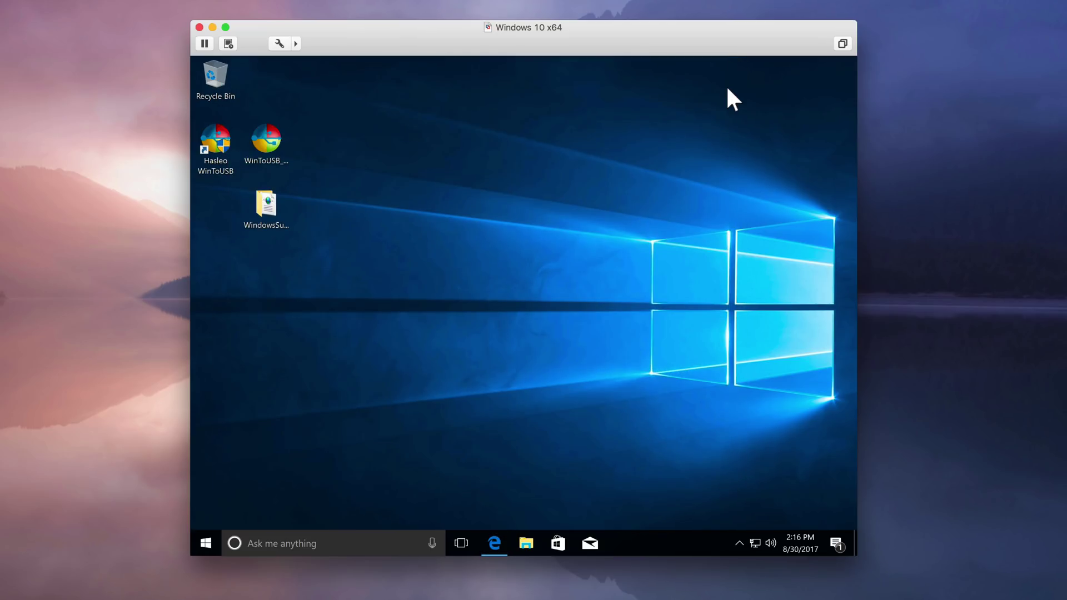
- Launch Hasleo WinToUSB, close the browser window, and turn off Check update on startup
double_click(218, 137)
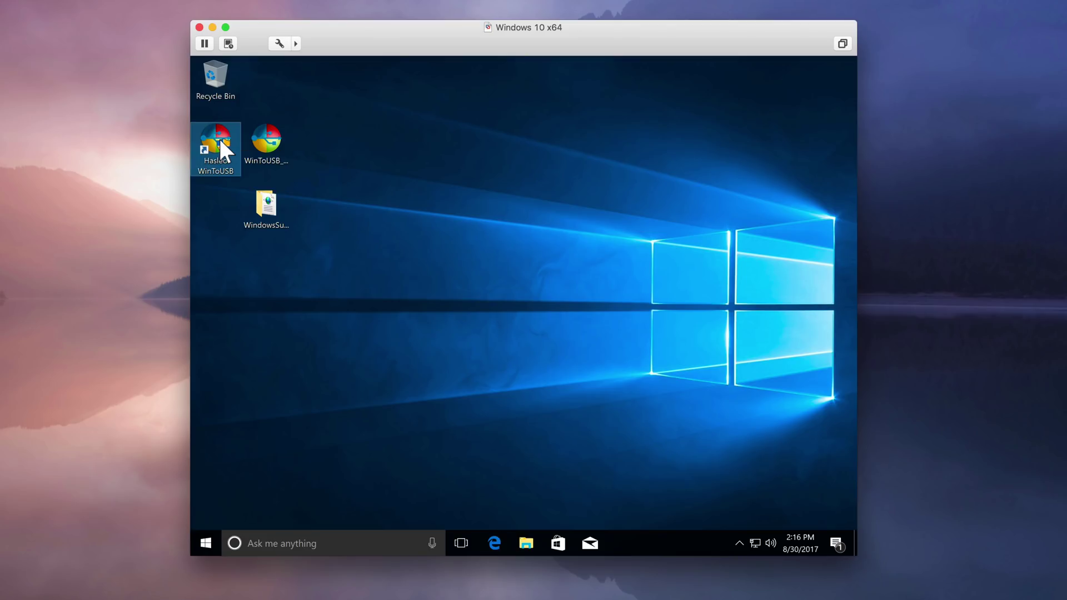
left_click(470, 392)
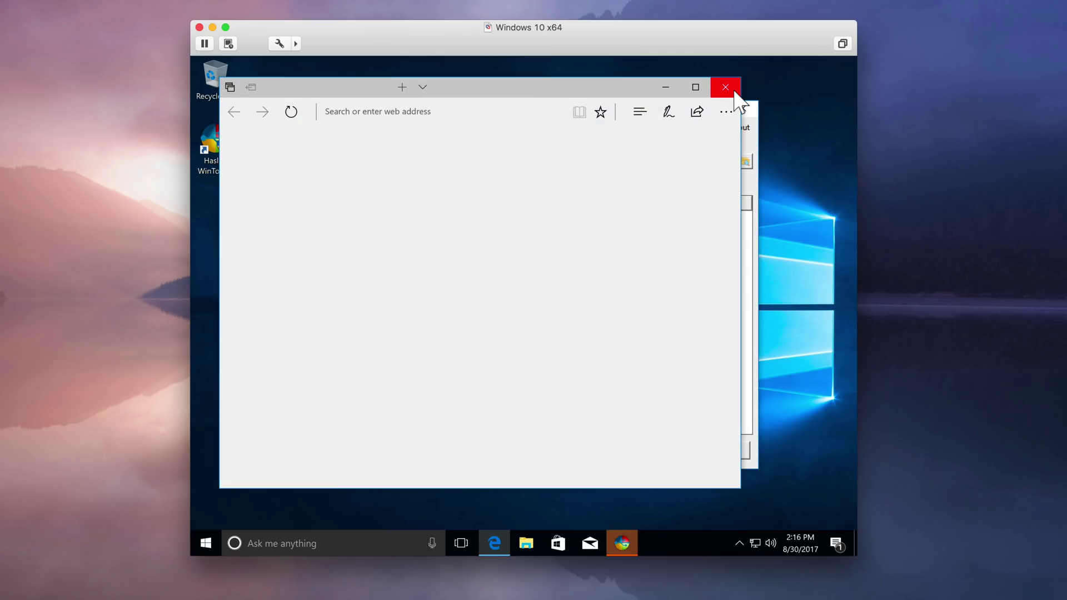
left_click(726, 87)
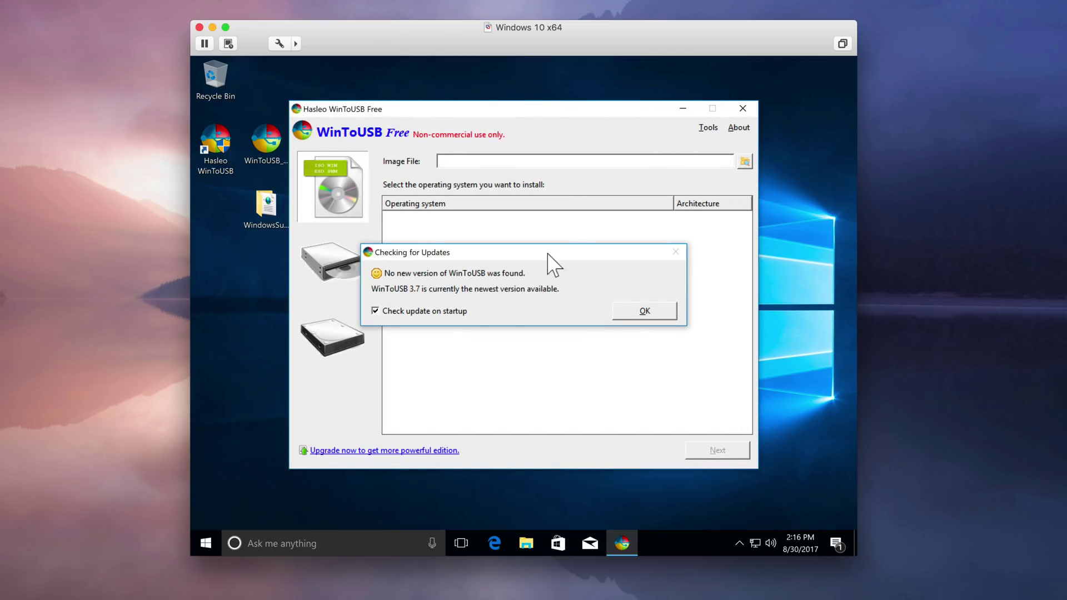
left_click(385, 312)
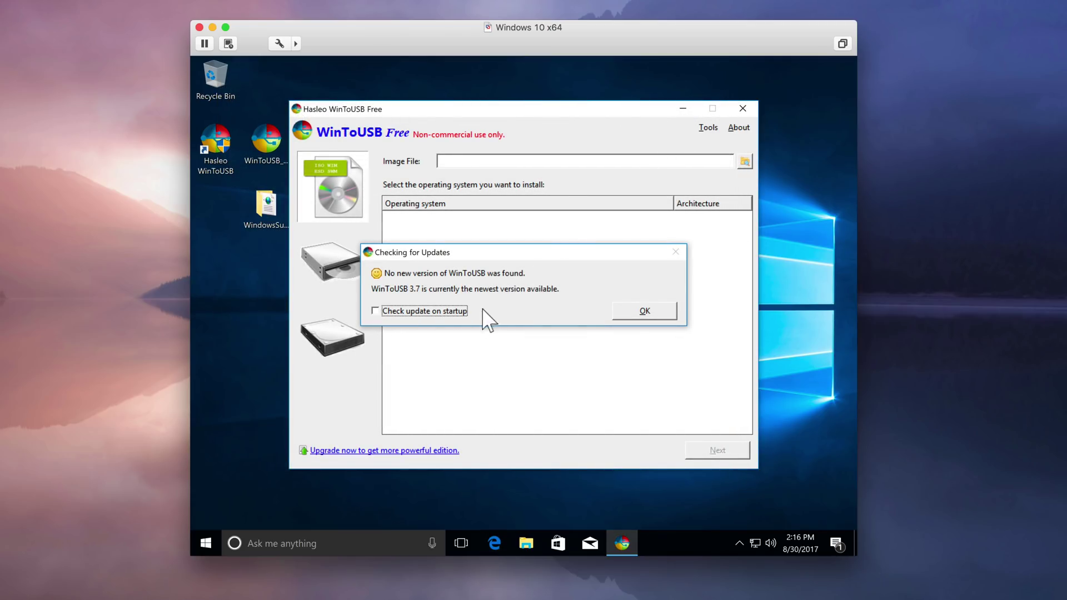
left_click(642, 312)
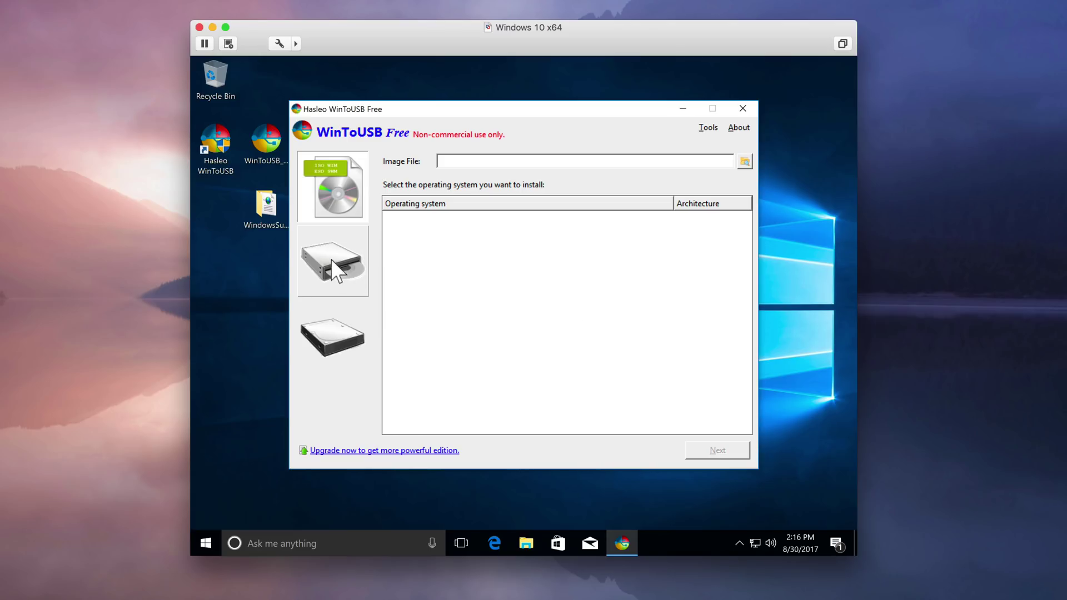
- Set the CD/DVD source to (D:) CCSA_X64FRE_EN-US_DV5 and continue with Windows 10 Pro
left_click(349, 276)
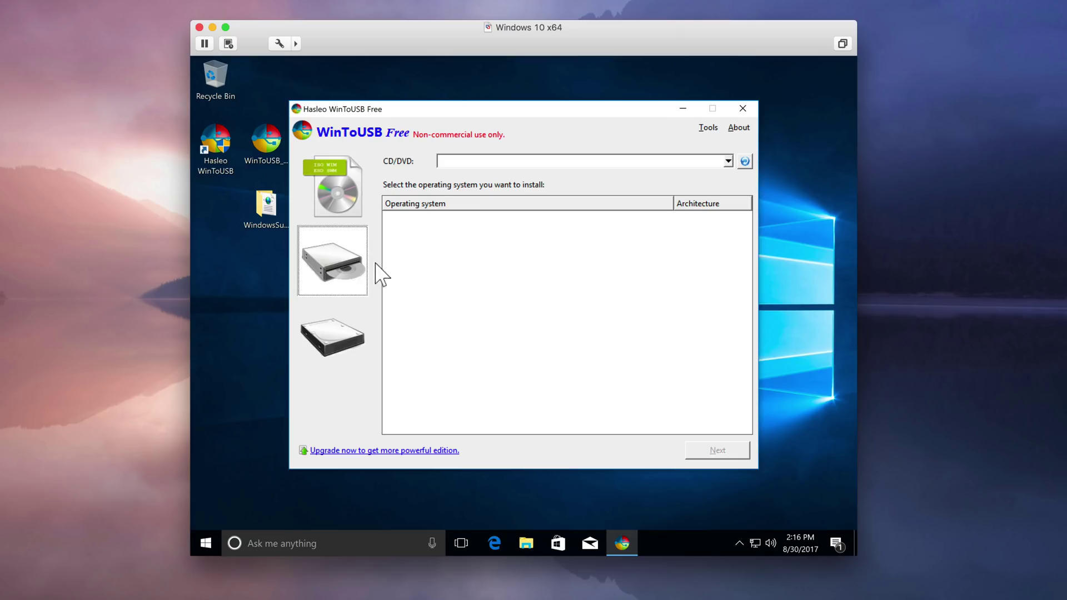
left_click(729, 161)
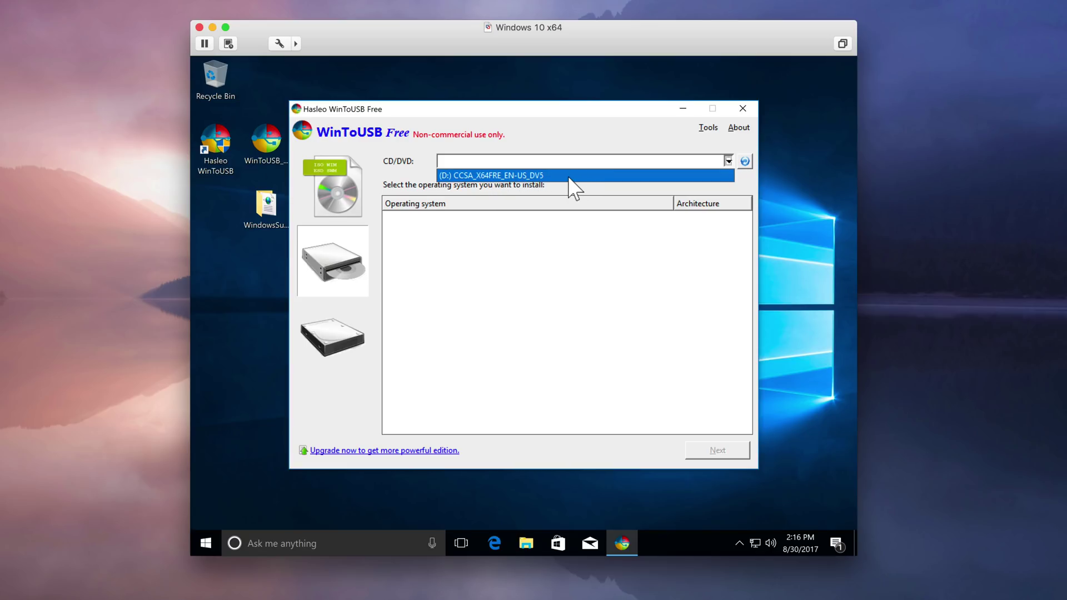
left_click(569, 176)
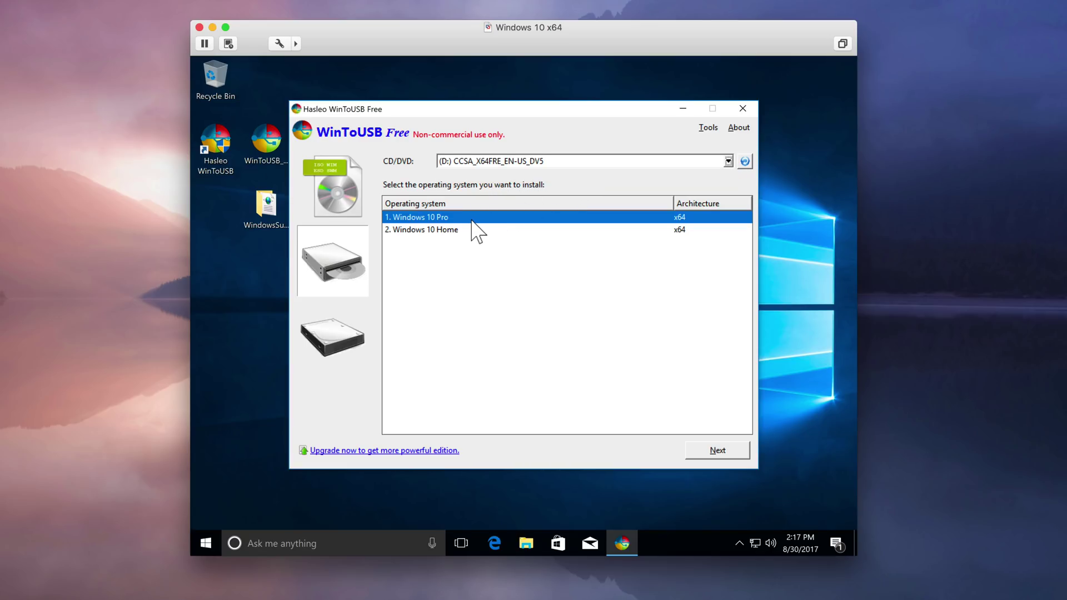
left_click(718, 453)
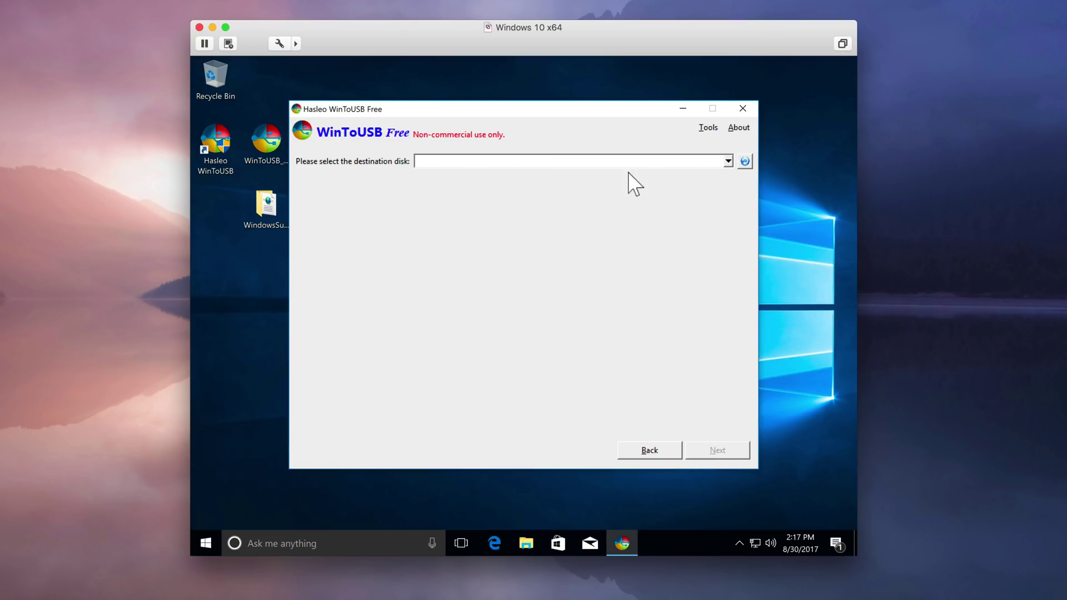
- Install Windows 10 Pro to Boot Camp (E:) on Disk 1: CalDigitTuff, then close WinToUSB at 100%
left_click(728, 162)
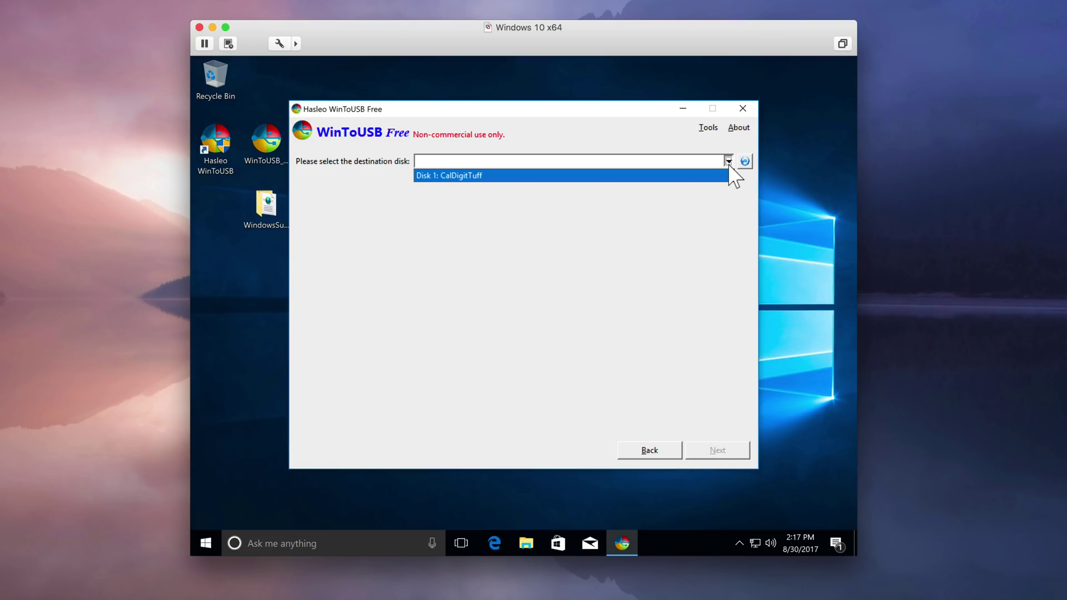
left_click(486, 177)
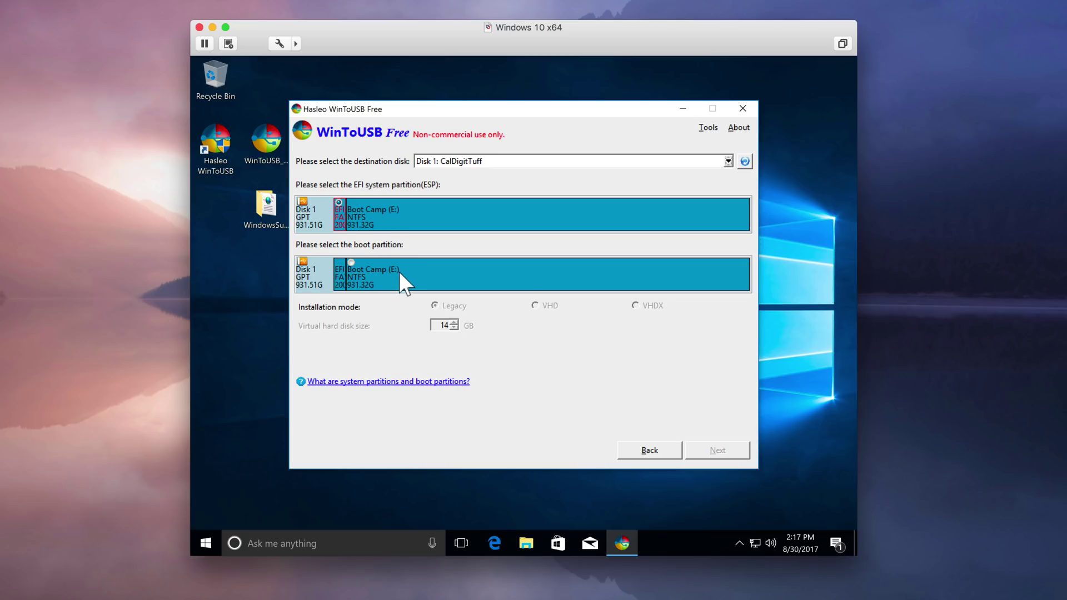
left_click(353, 262)
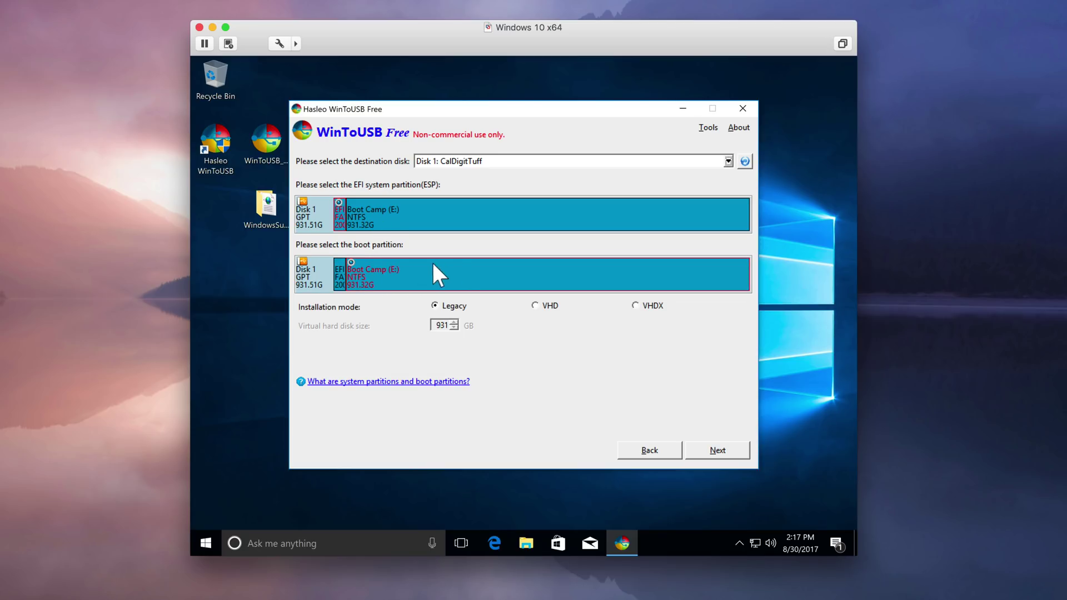
left_click(729, 454)
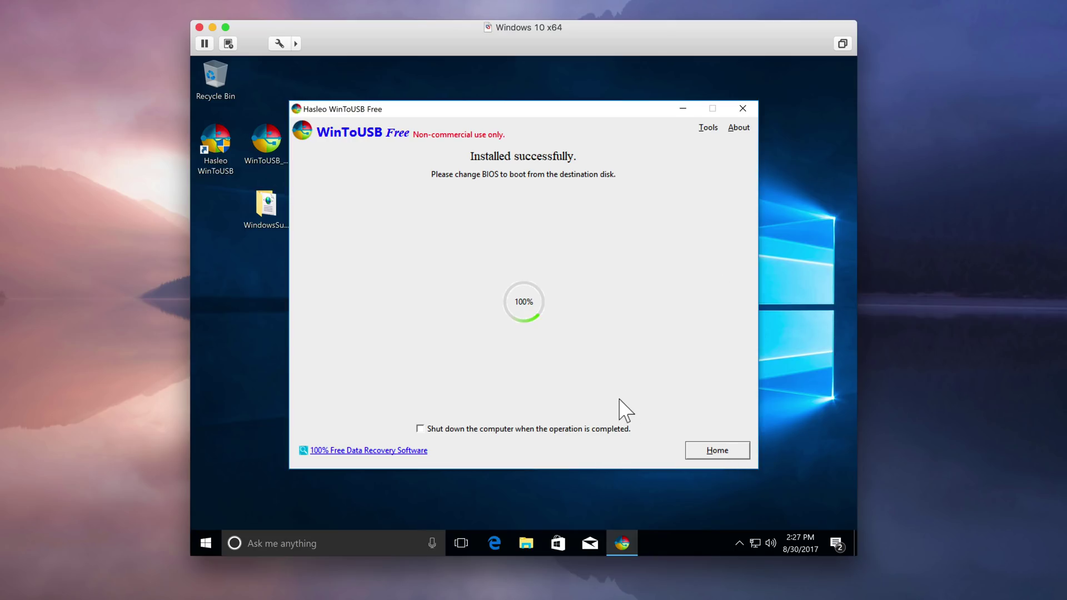
left_click(728, 453)
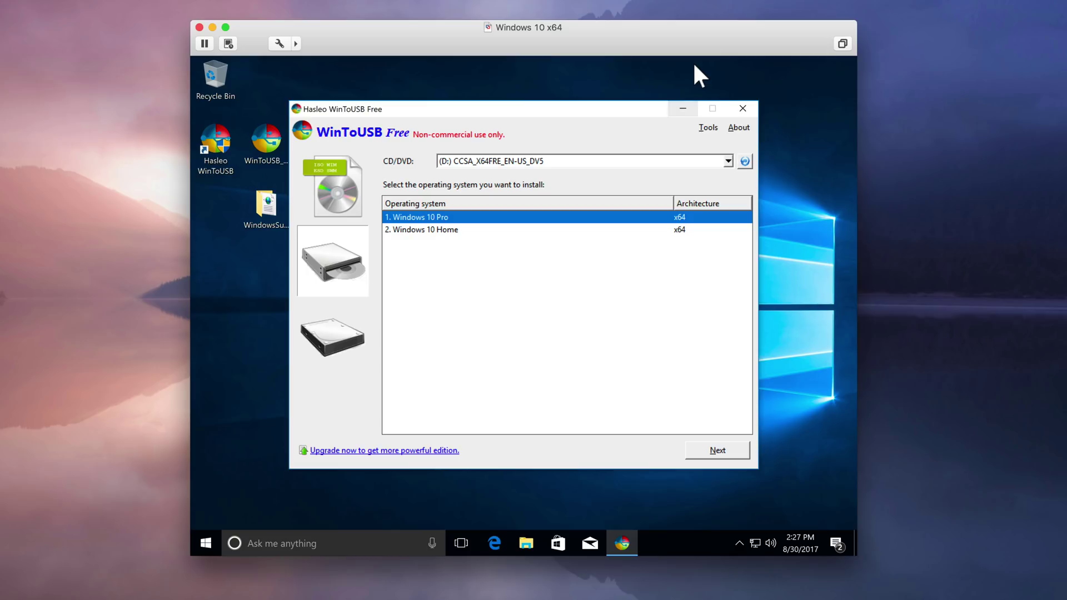
left_click(748, 109)
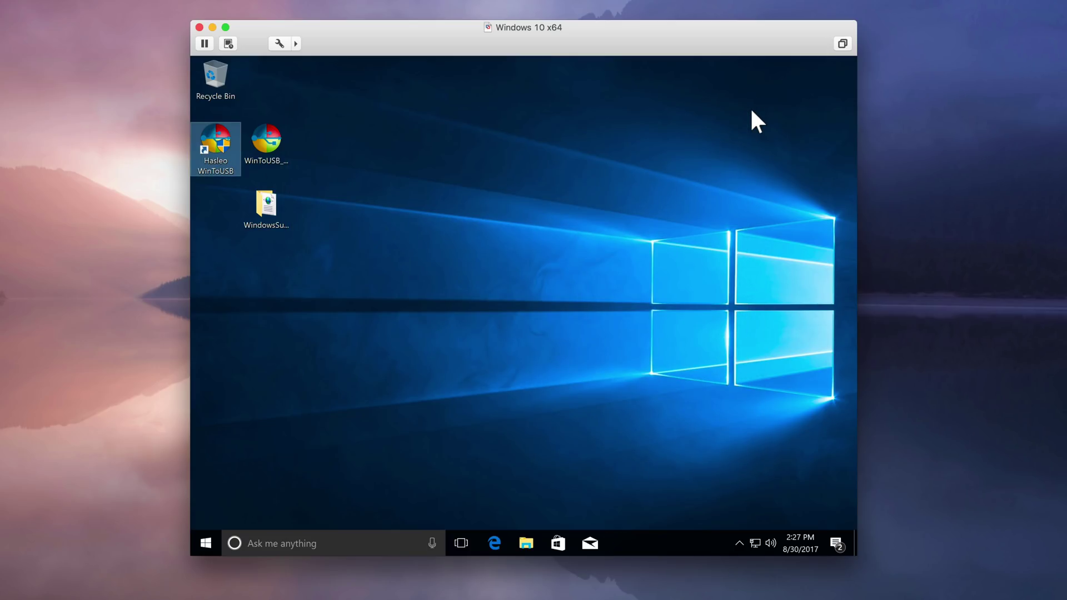
- Browse Boot Camp (E:) in File Explorer to verify its Windows folders, and copy WindowsSupport onto it
left_click(526, 541)
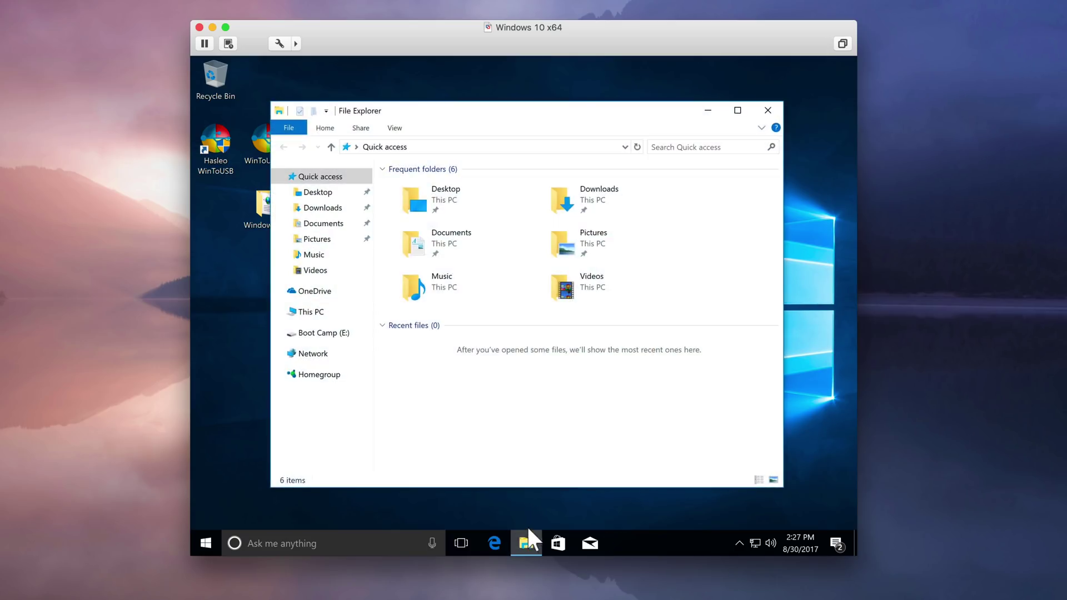
left_click(324, 312)
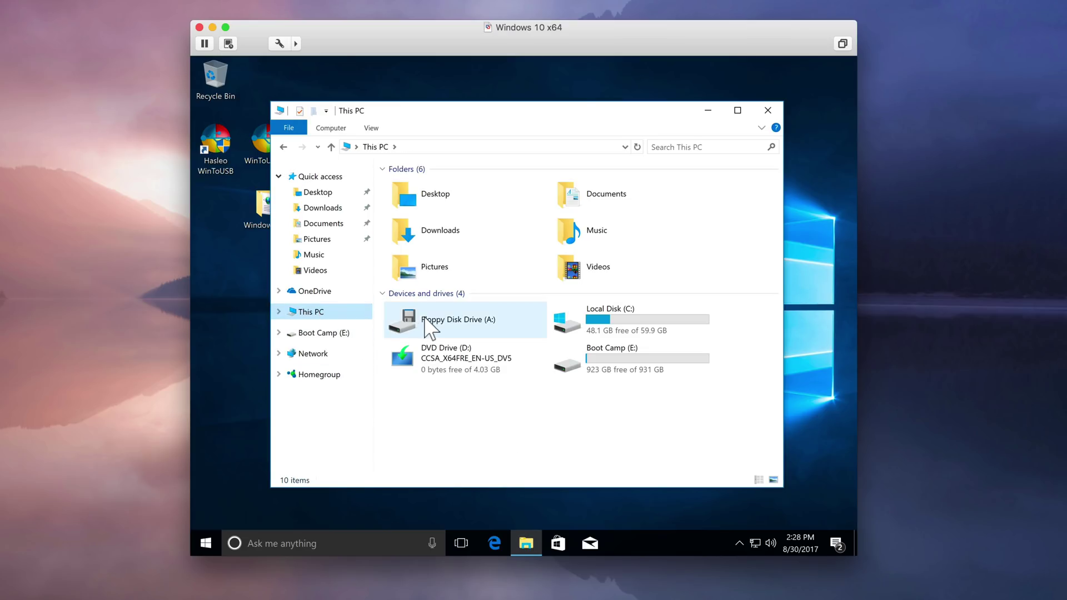
double_click(639, 371)
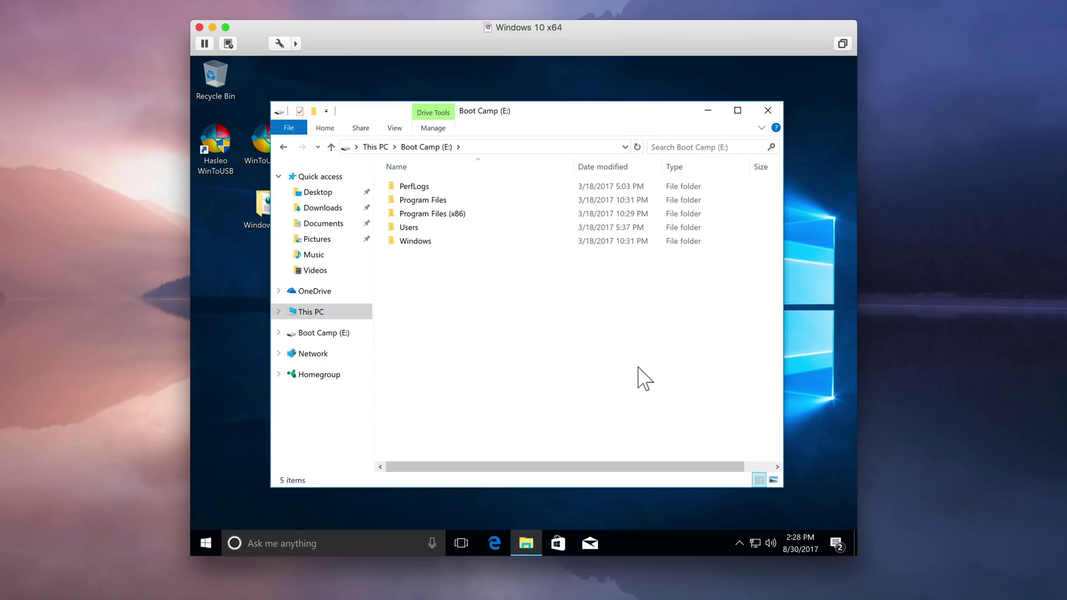
left_click_drag(552, 107, 605, 104)
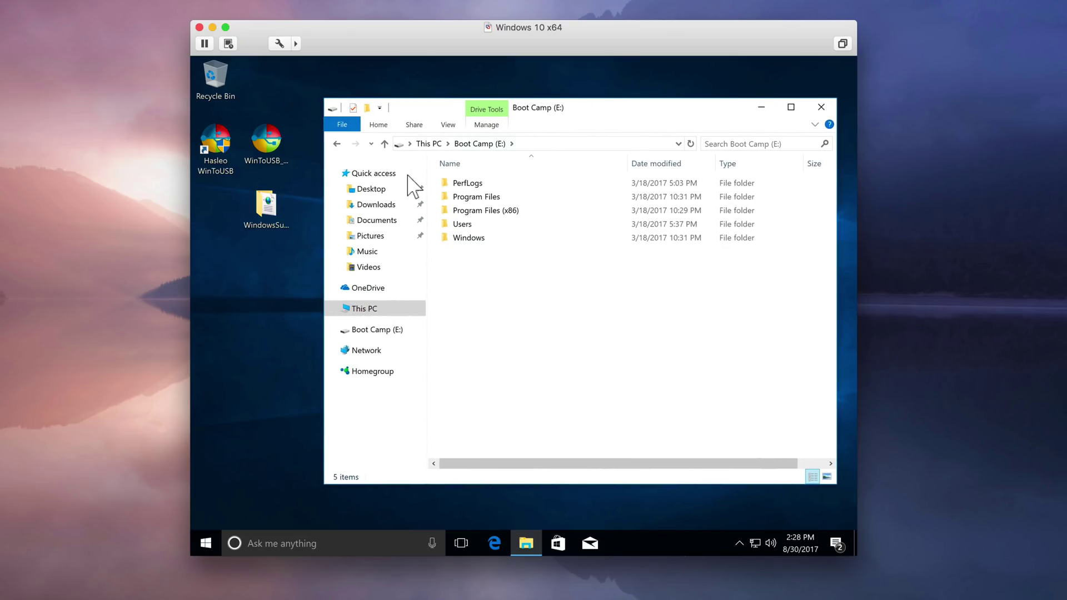
left_click_drag(265, 208, 496, 285)
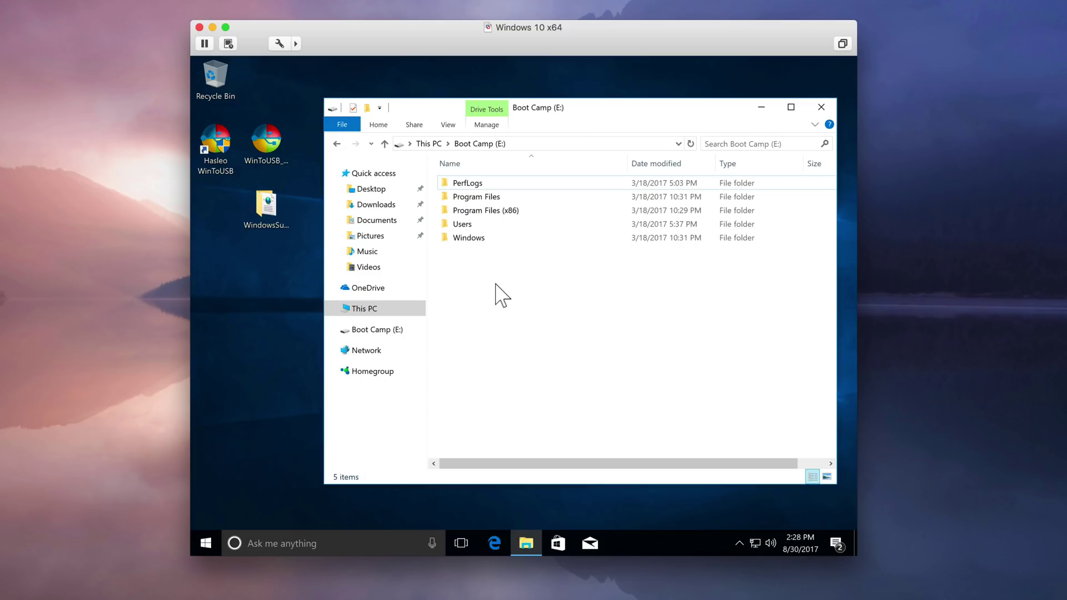